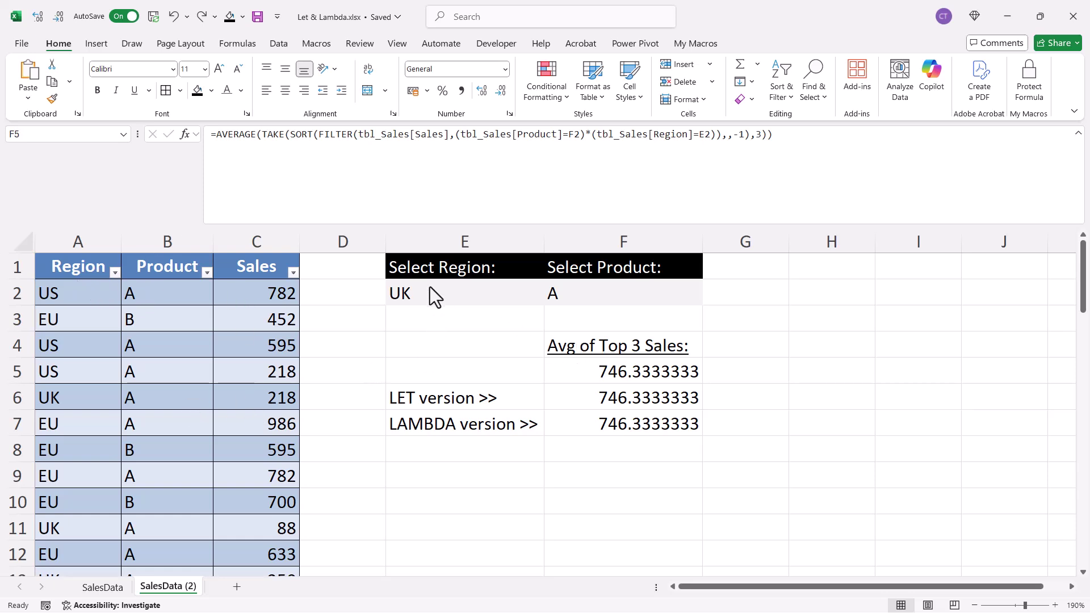
Pick product B from F2's dropdown so the Avg of Top 3 results show 844.6666667.
left_click(606, 293)
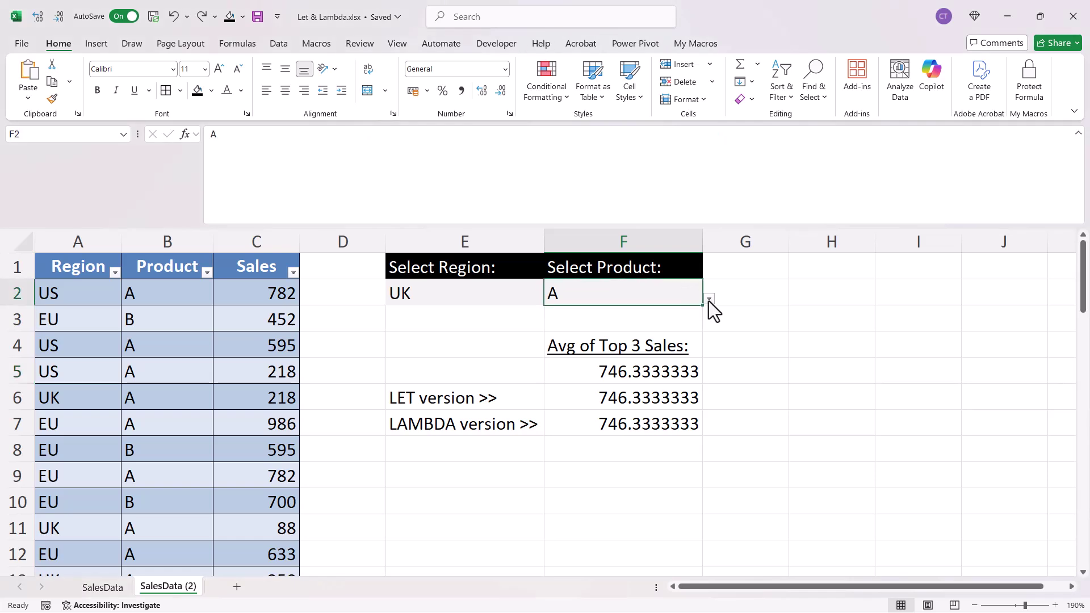
left_click(710, 300)
left_click(624, 324)
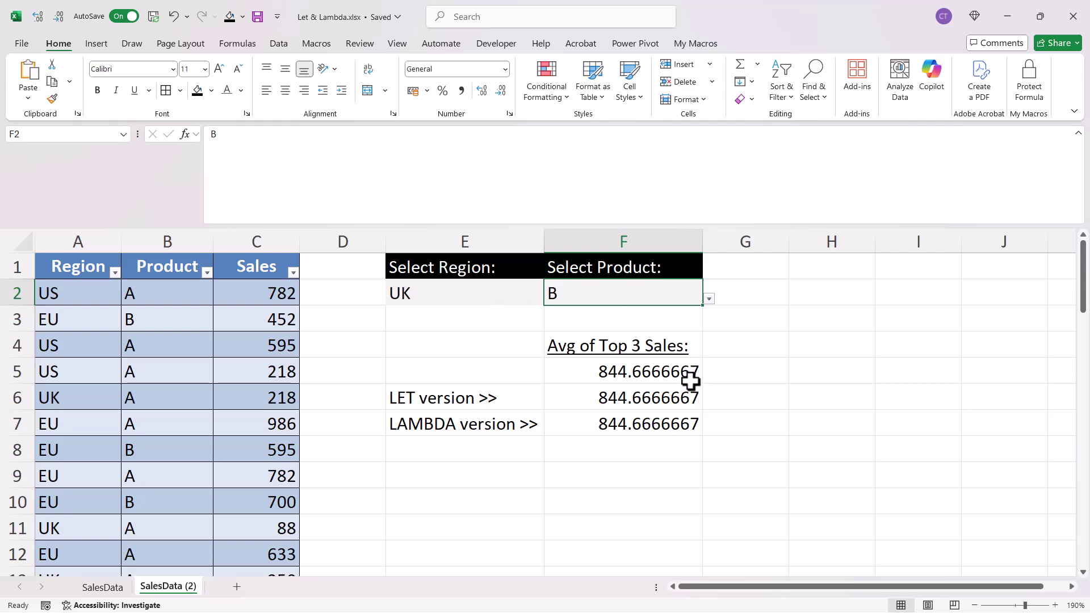
left_click(637, 377)
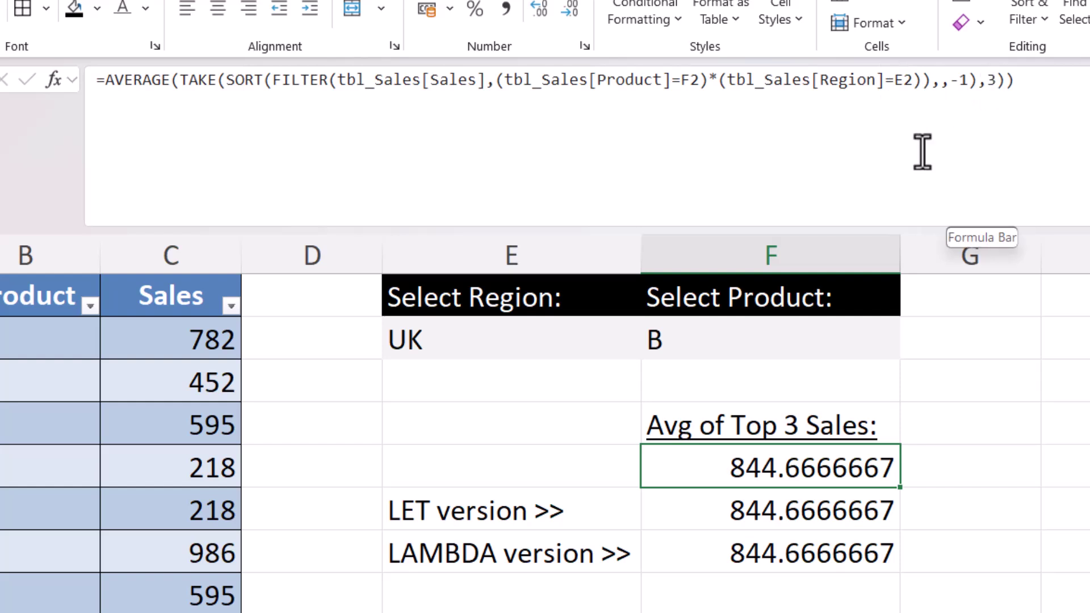
left_click(795, 510)
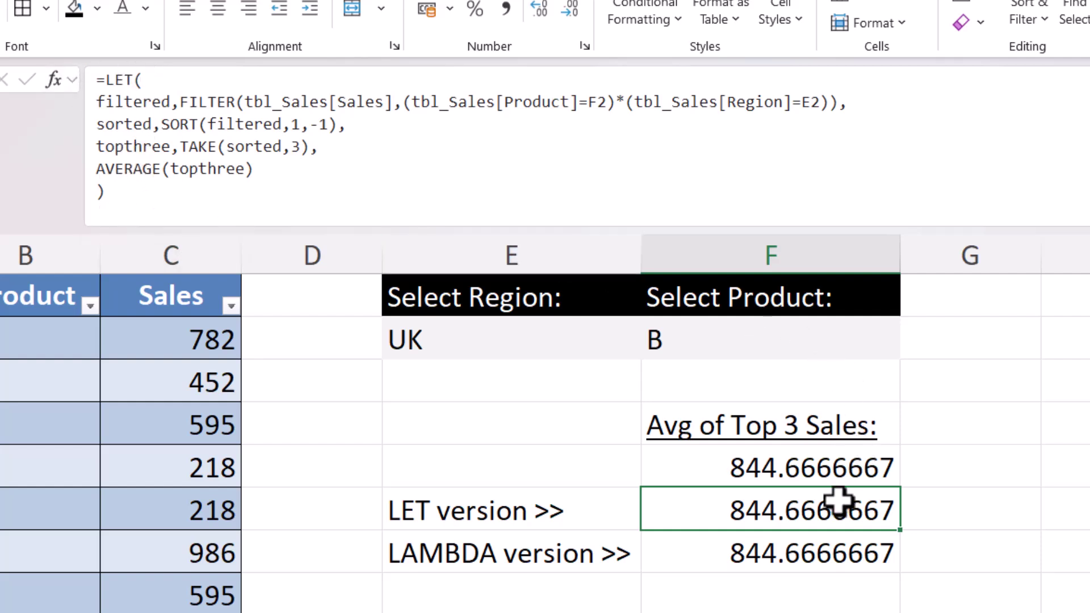
left_click(826, 555)
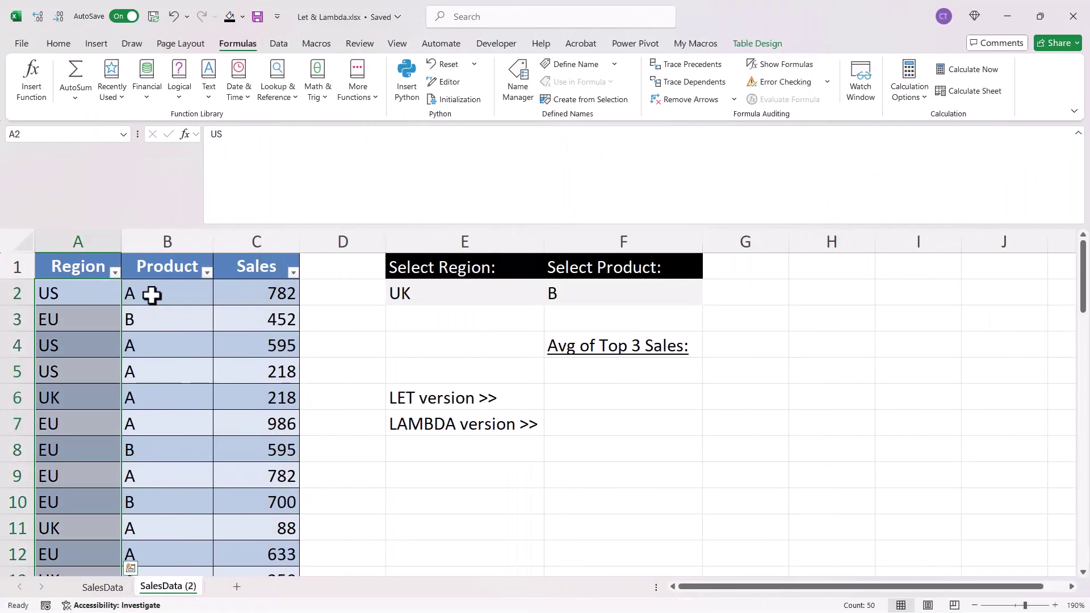
Start a FILTER formula in F5 that returns the tbl_Sales[Sales] column.
left_click(152, 295)
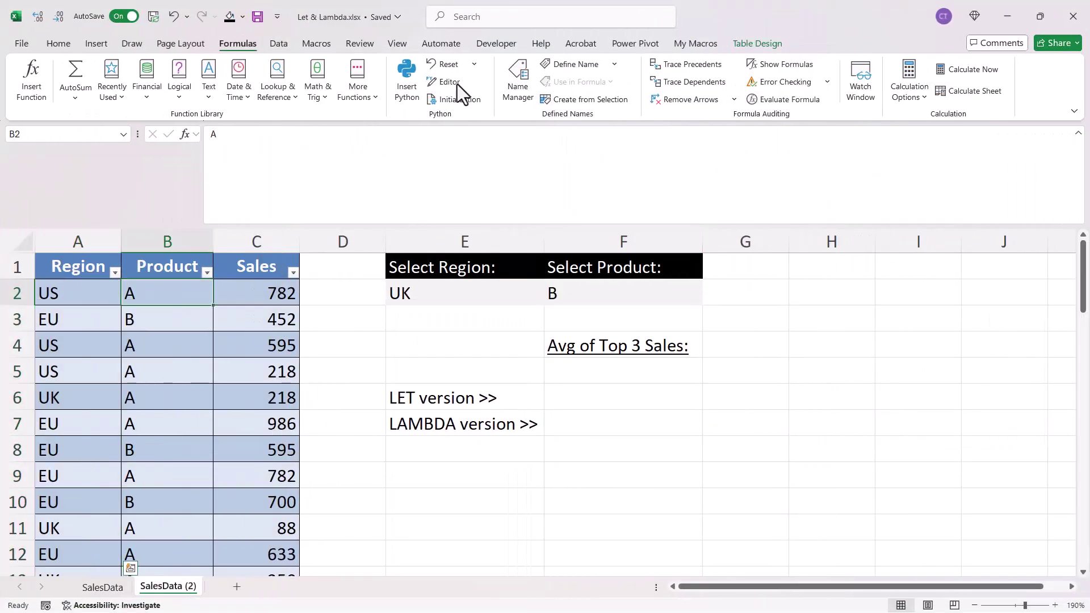
left_click(751, 44)
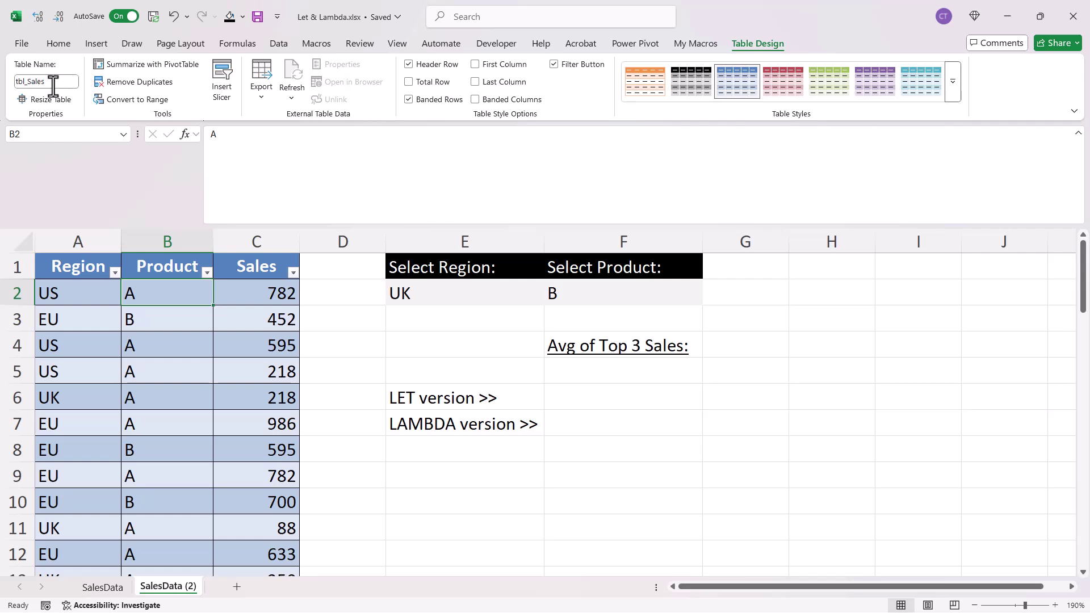
left_click(577, 369)
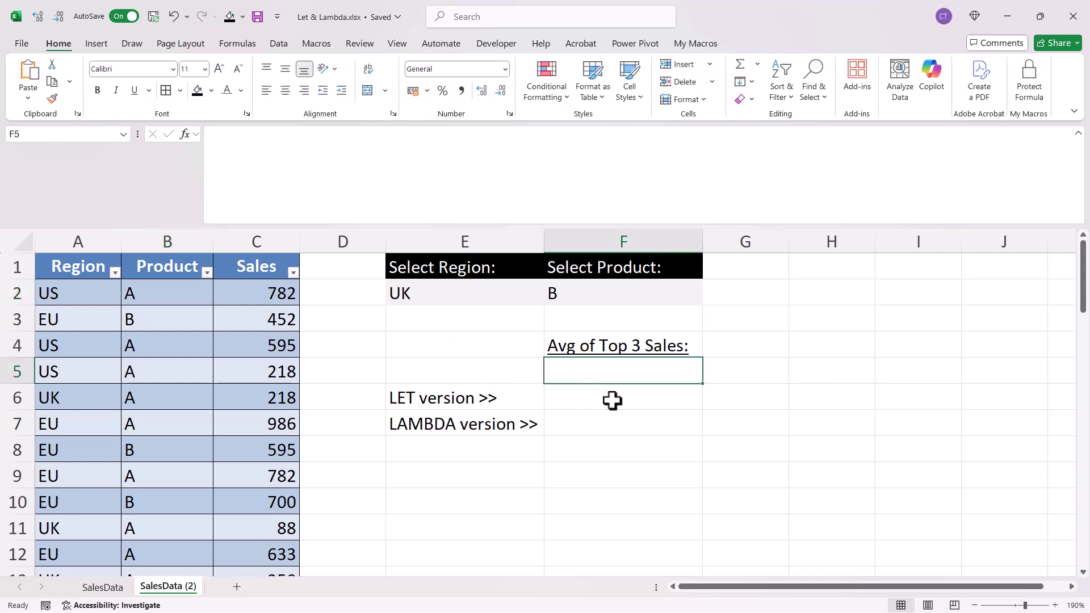
type("=fil")
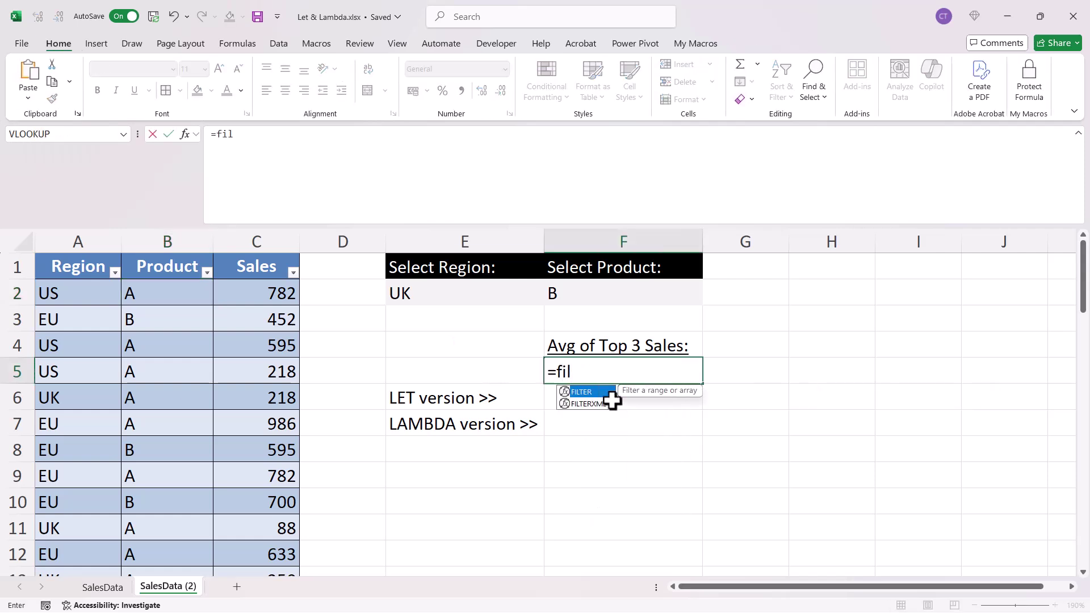
type("ter(")
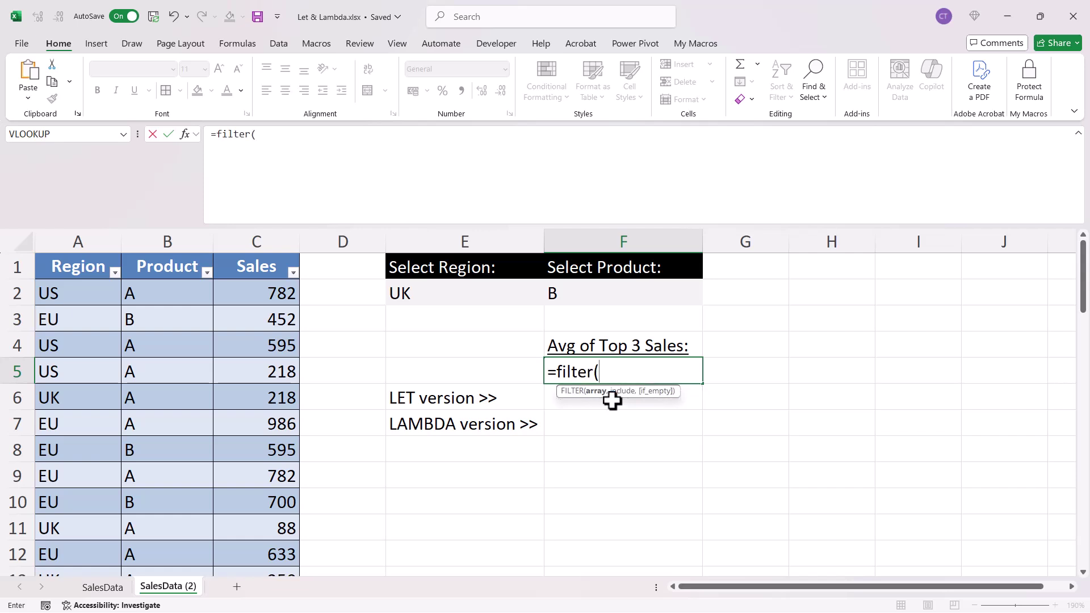
left_click(253, 247)
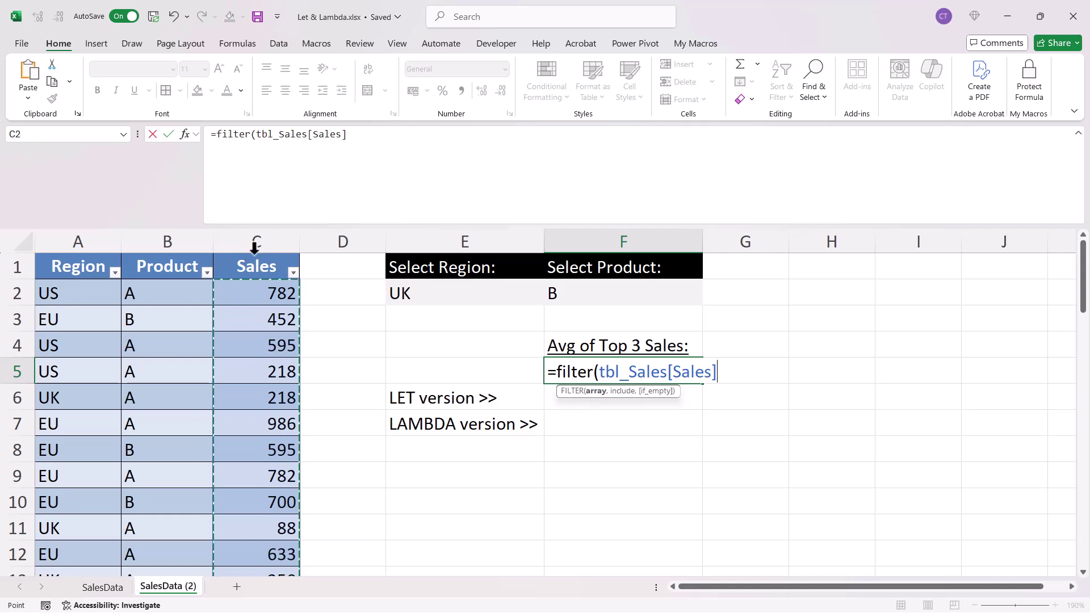
type(",(")
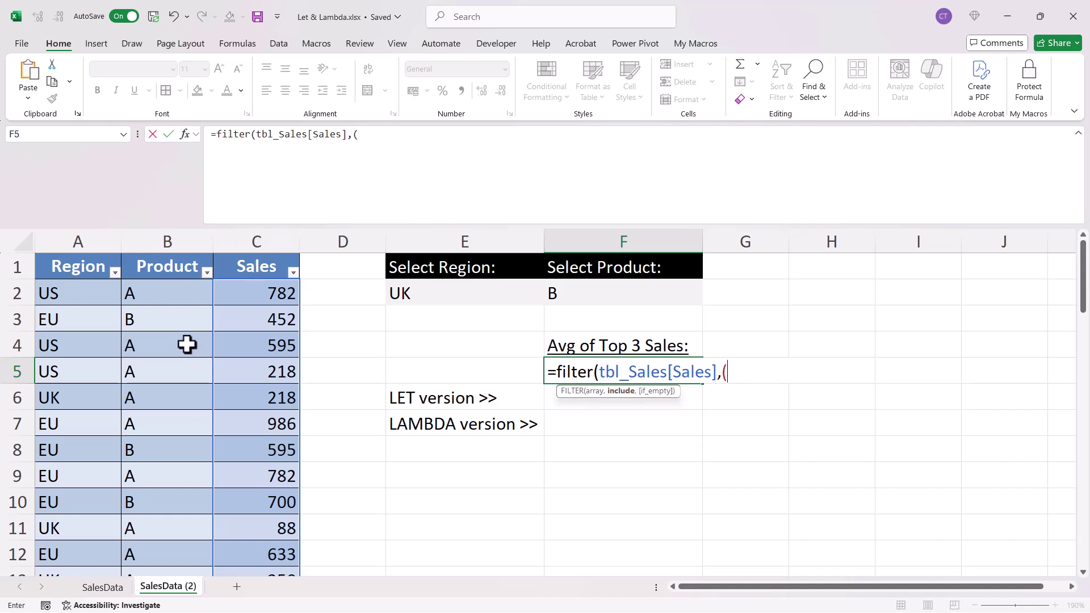
Add the conditions (tbl_Sales[Product]=F2)*(tbl_Sales[Region]=E2) and enter the FILTER formula.
left_click(154, 250)
type("=")
left_click(585, 293)
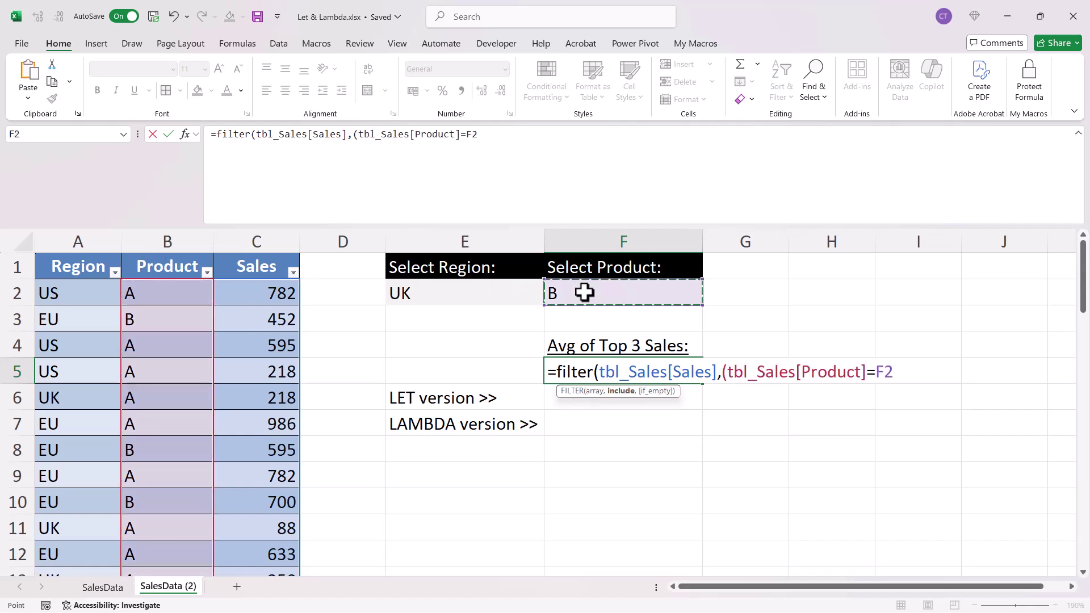
type(")*")
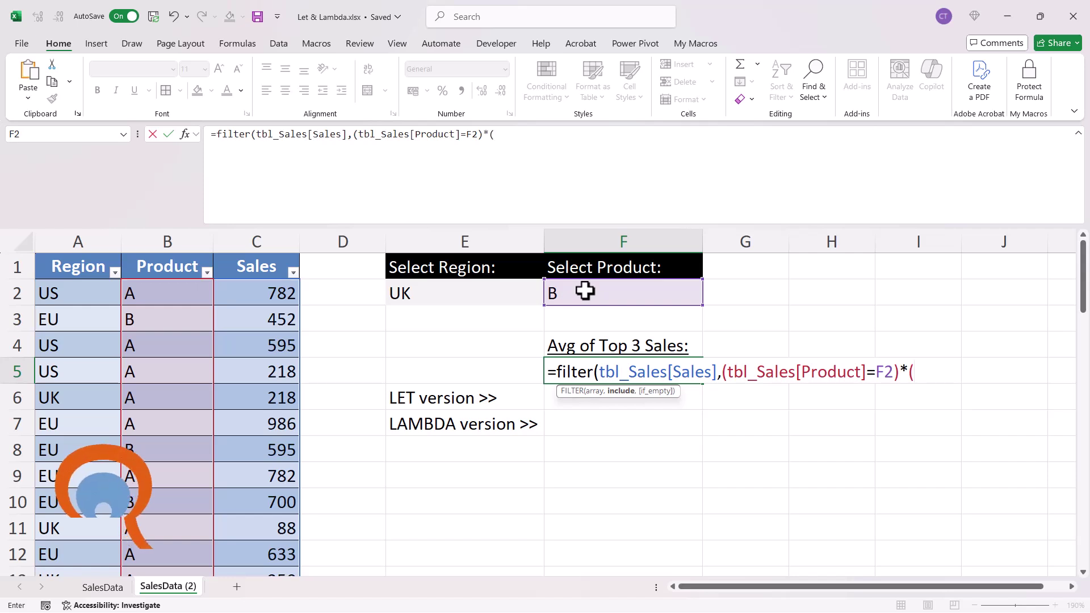
type("(")
left_click(61, 257)
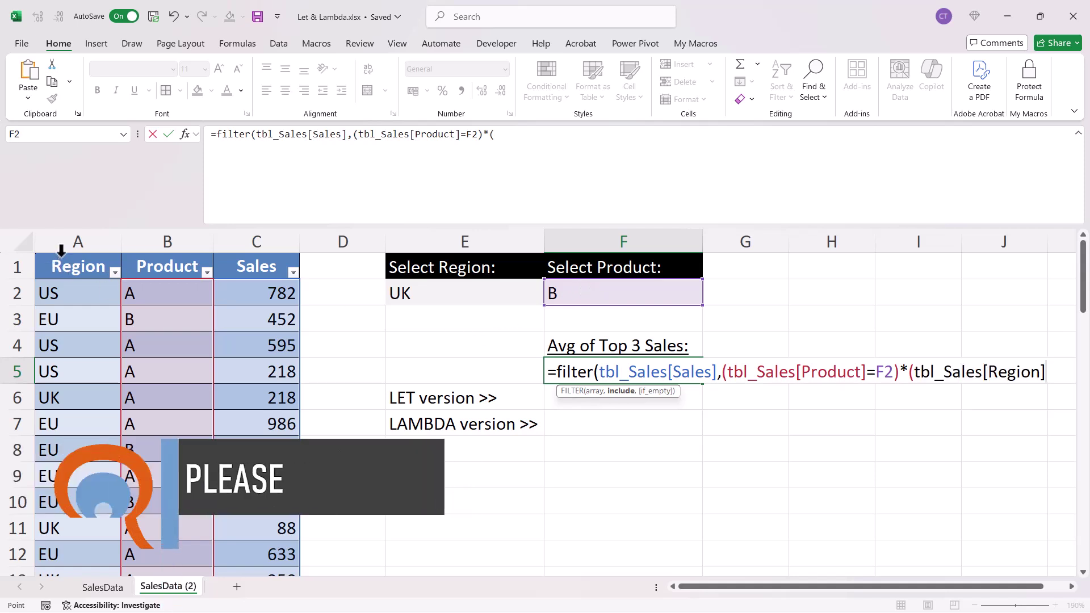
type("=")
left_click(435, 291)
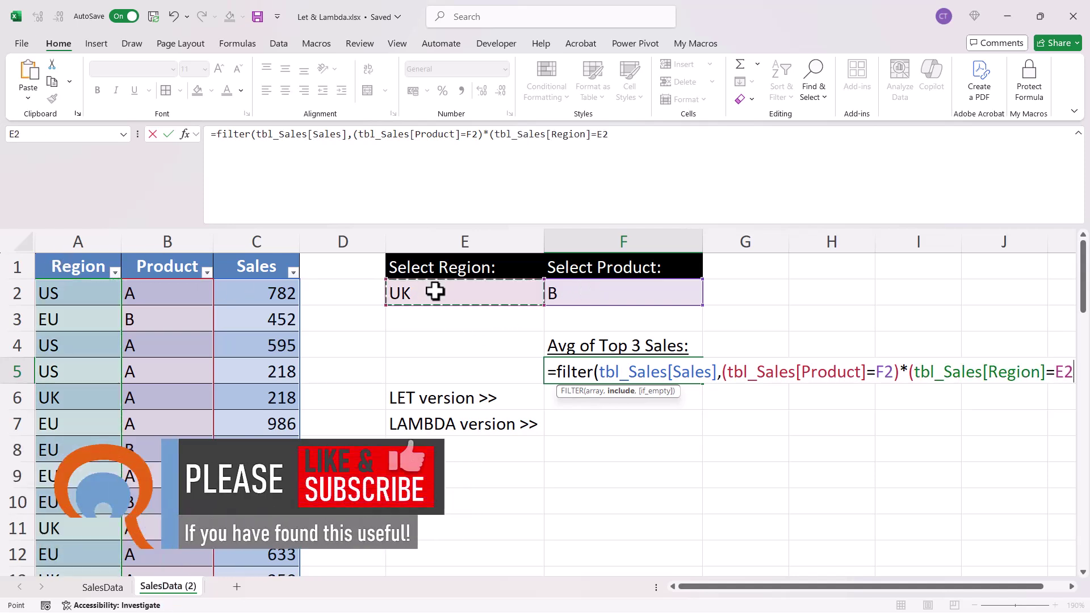
type(")")
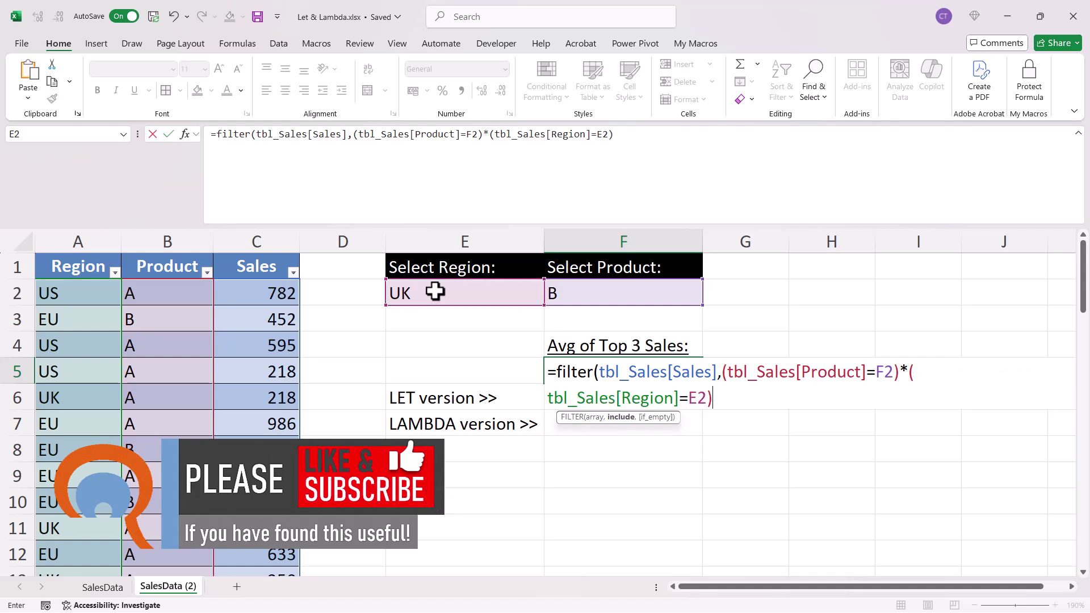
type(")")
key("Return")
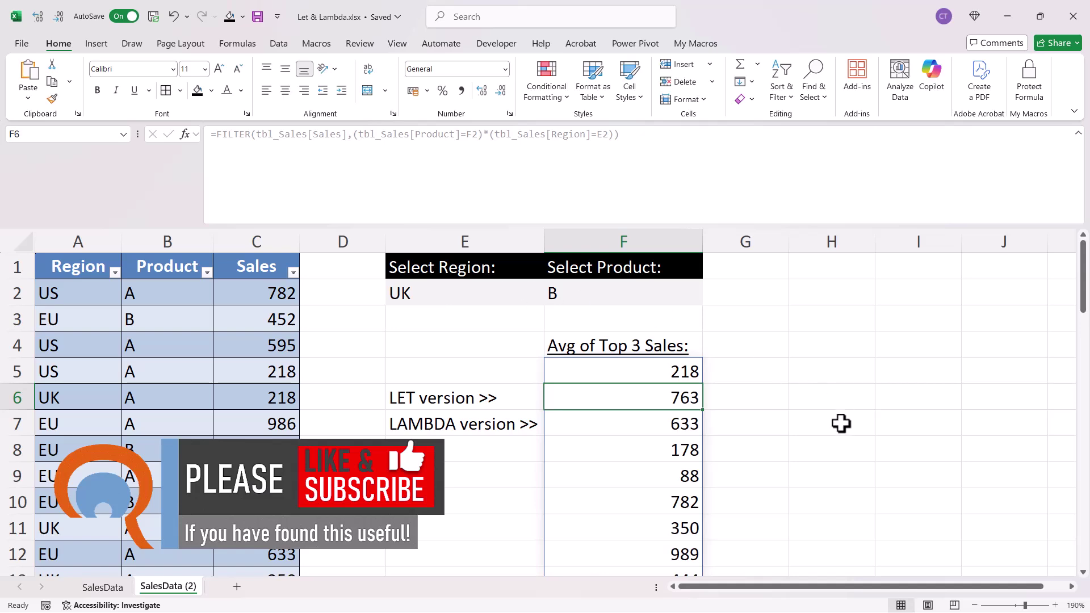
Edit F5 to read =SORT(FILTER(...),,-1) so matching sales sort descending.
scroll(840, 424, "down", 3)
scroll(840, 424, "up", 3)
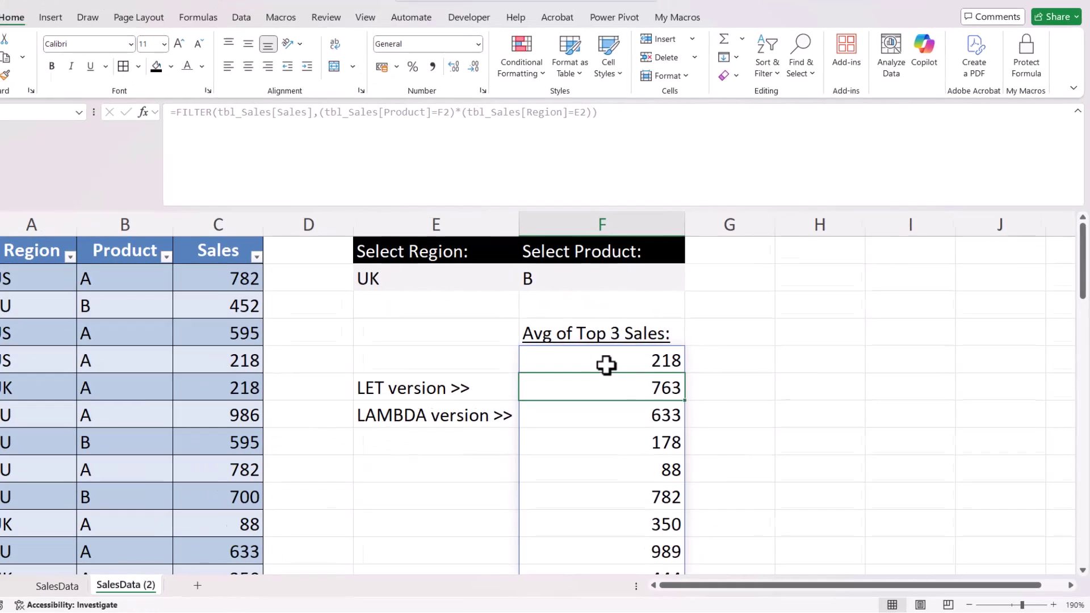
double_click(630, 373)
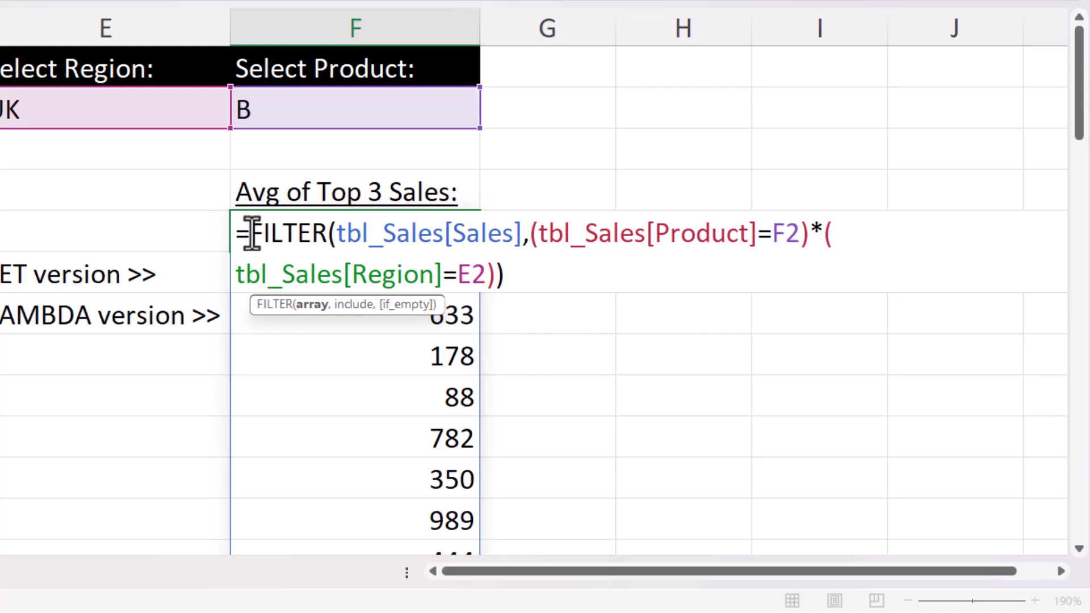
left_click(248, 232)
type("sort(")
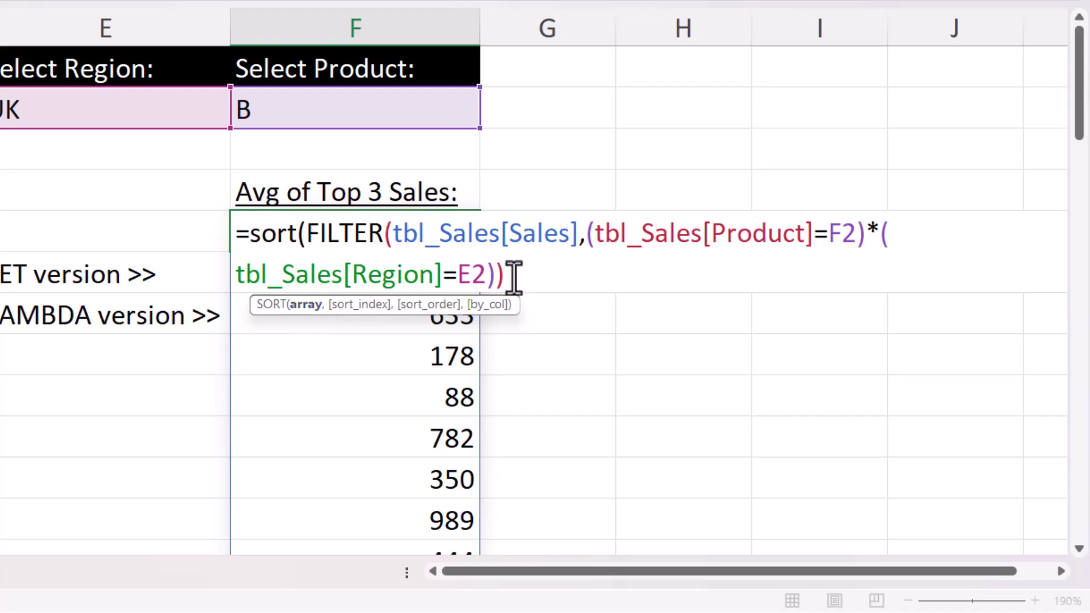
type(",")
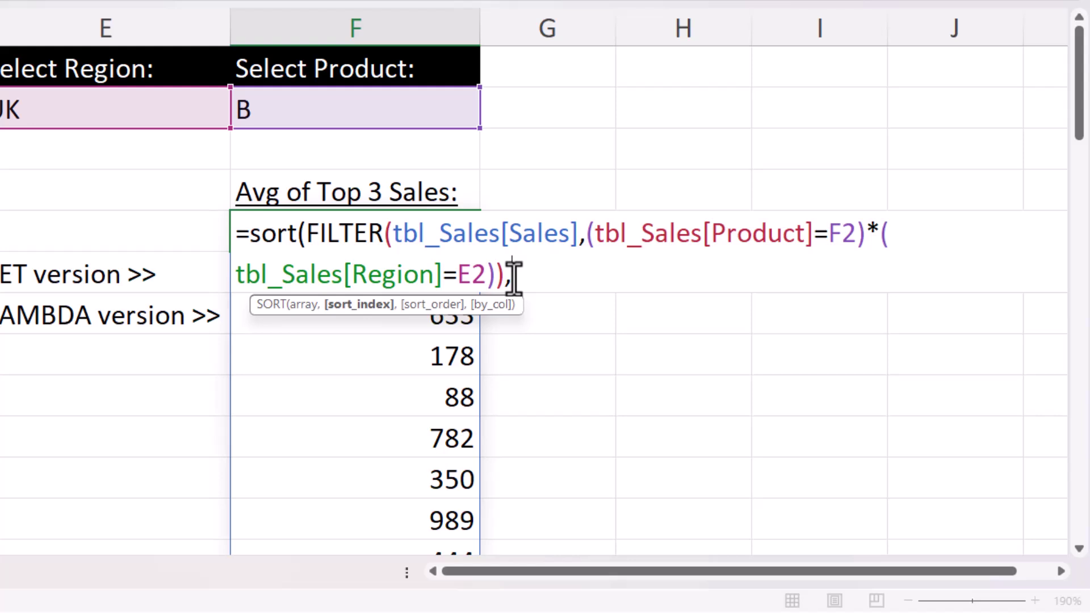
type(",")
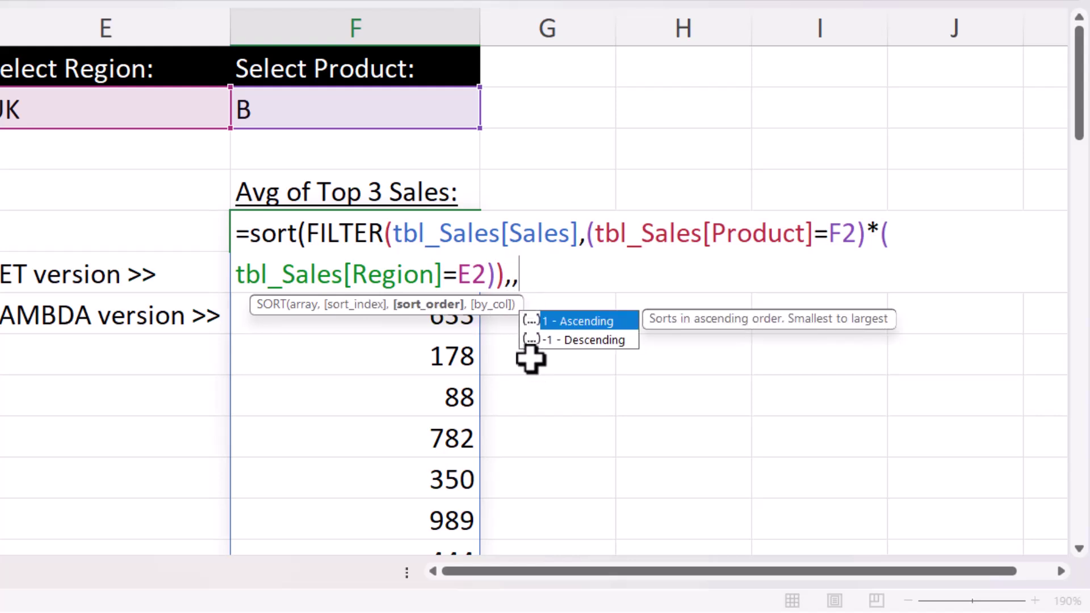
type("-1)")
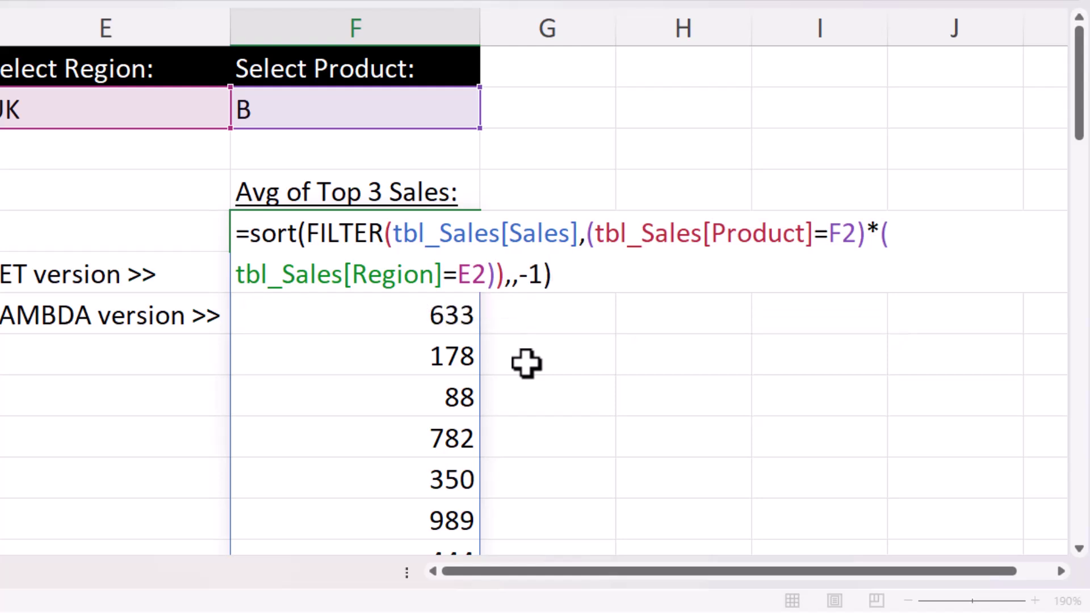
Commit the sorted formula, then wrap it in TAKE(...,3) to list the top three sales.
key("Return")
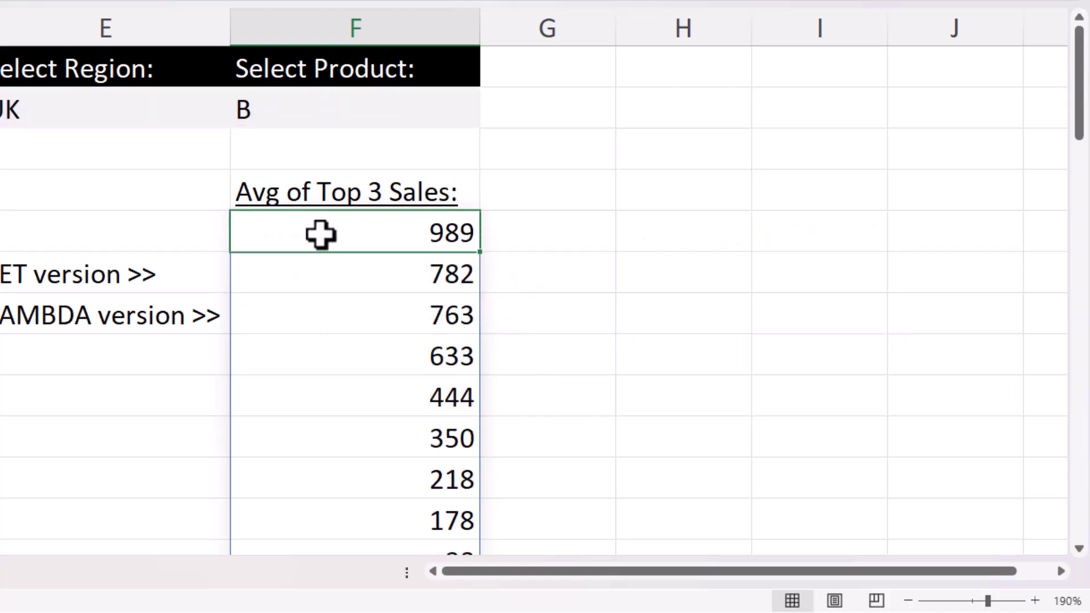
double_click(322, 236)
left_click(253, 233)
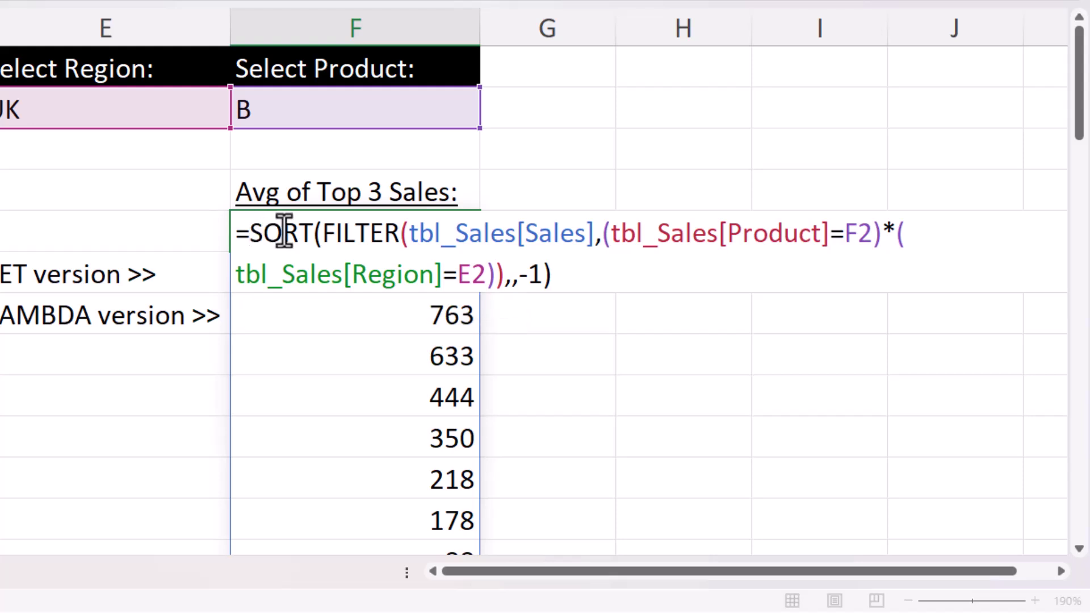
type("TAKE")
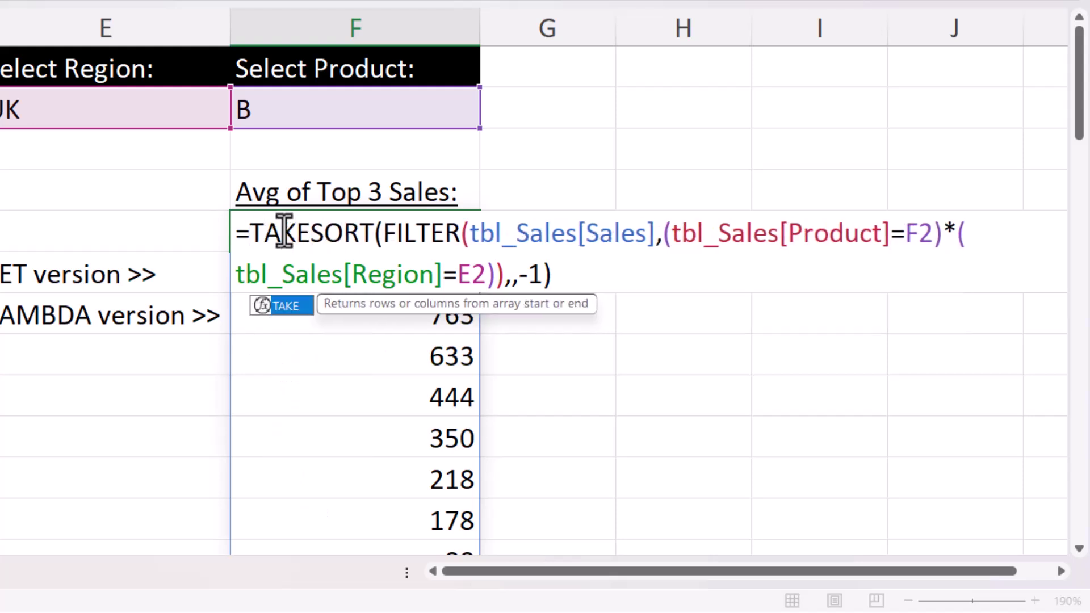
type("(")
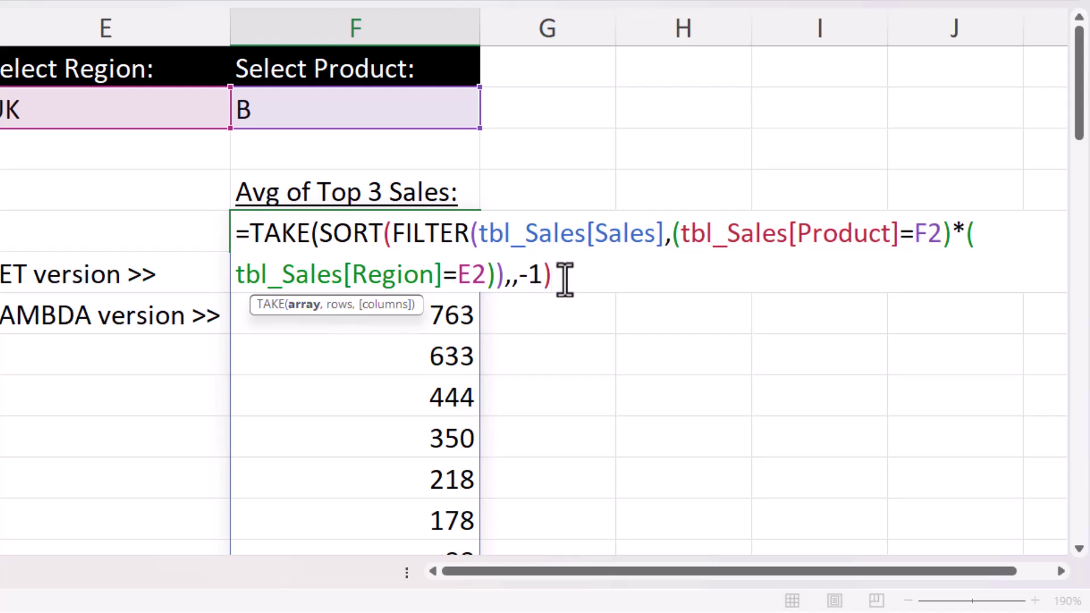
type(",")
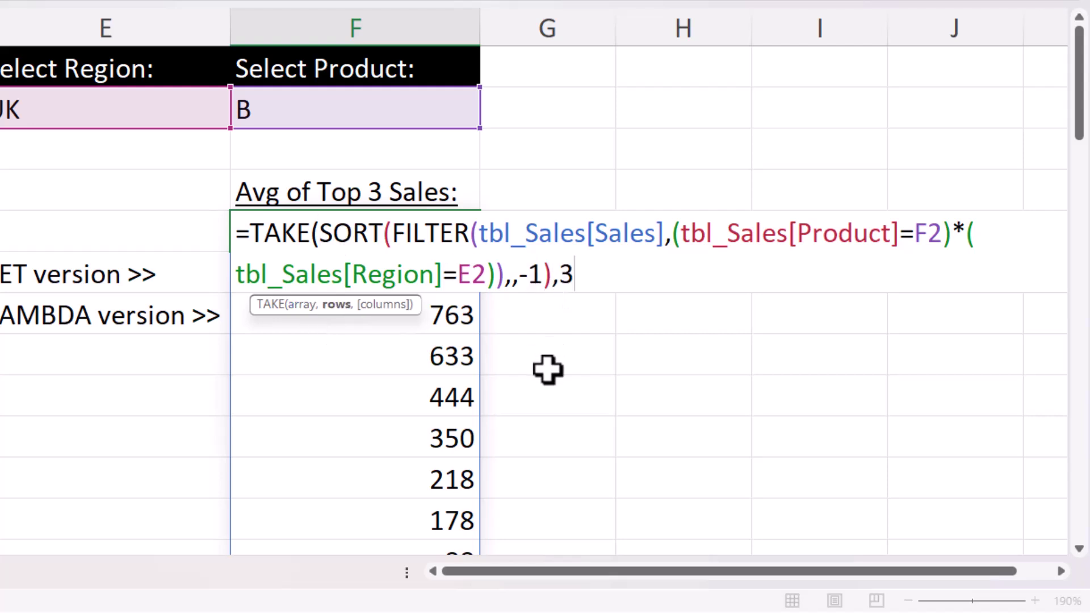
type("3)")
key("Return")
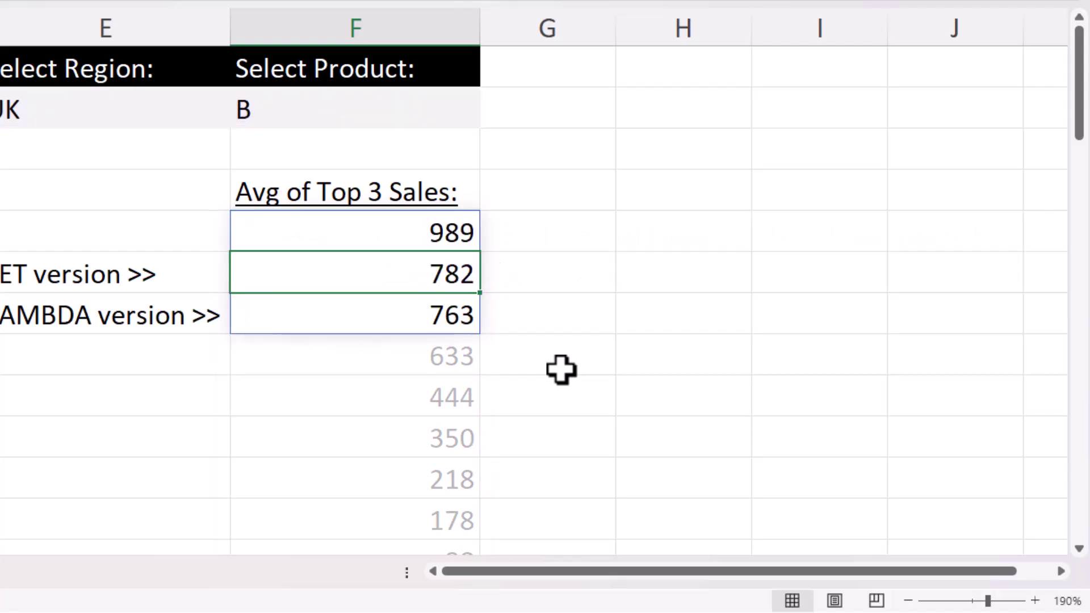
Wrap the TAKE formula in AVERAGE(...) to return the mean of the top three.
left_click(340, 227)
double_click(260, 233)
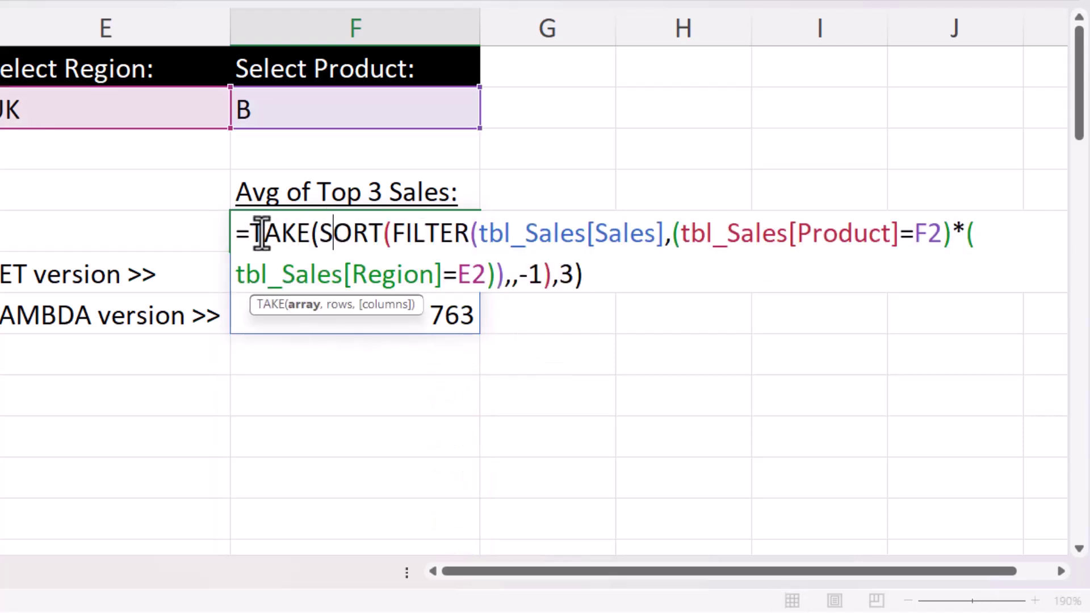
type("AVERAGE")
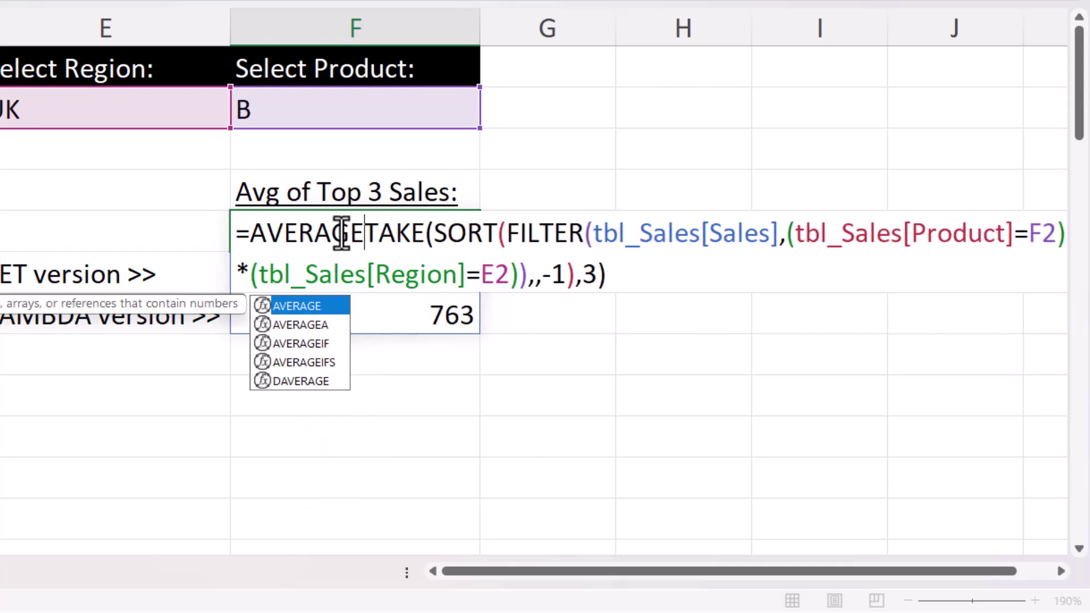
type("(")
left_click(897, 279)
type(")")
key("Return")
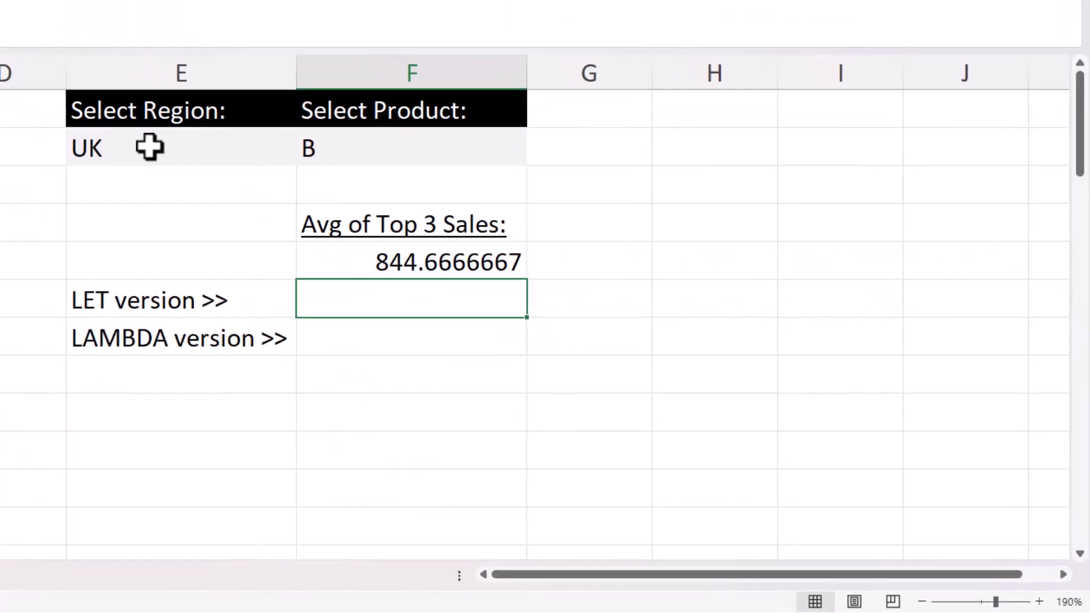
Set the dropdowns to region US and product A, giving 901.3333333.
left_click(270, 148)
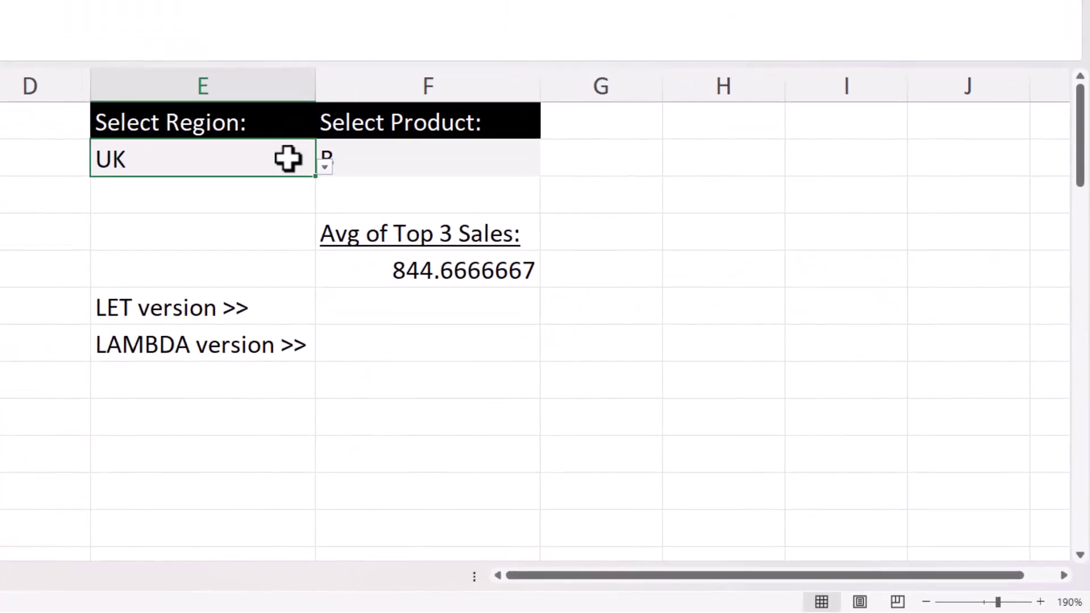
left_click(305, 156)
left_click(148, 195)
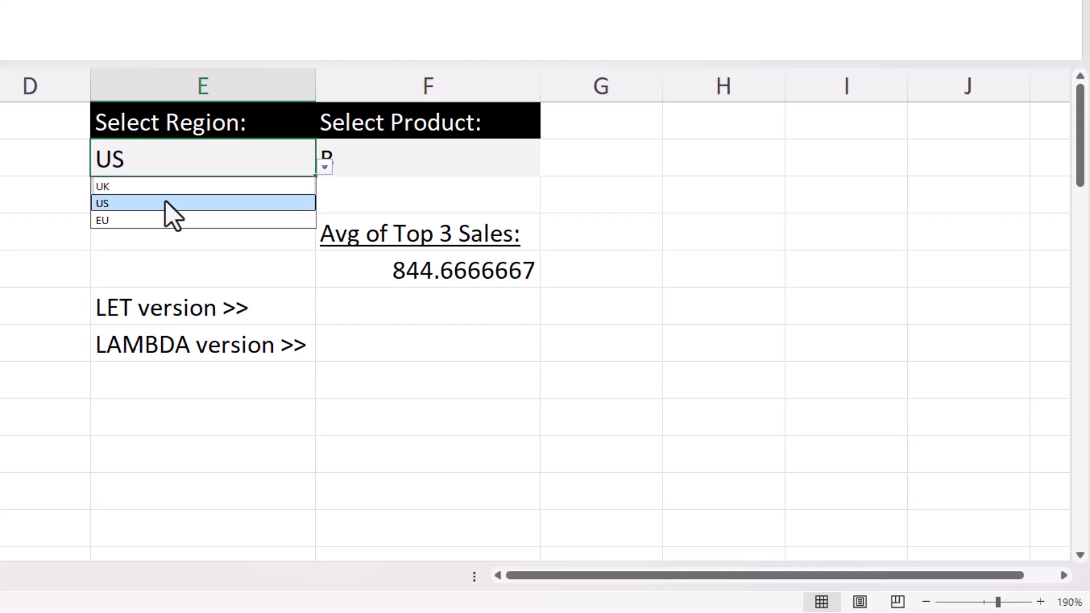
left_click(438, 155)
left_click(548, 167)
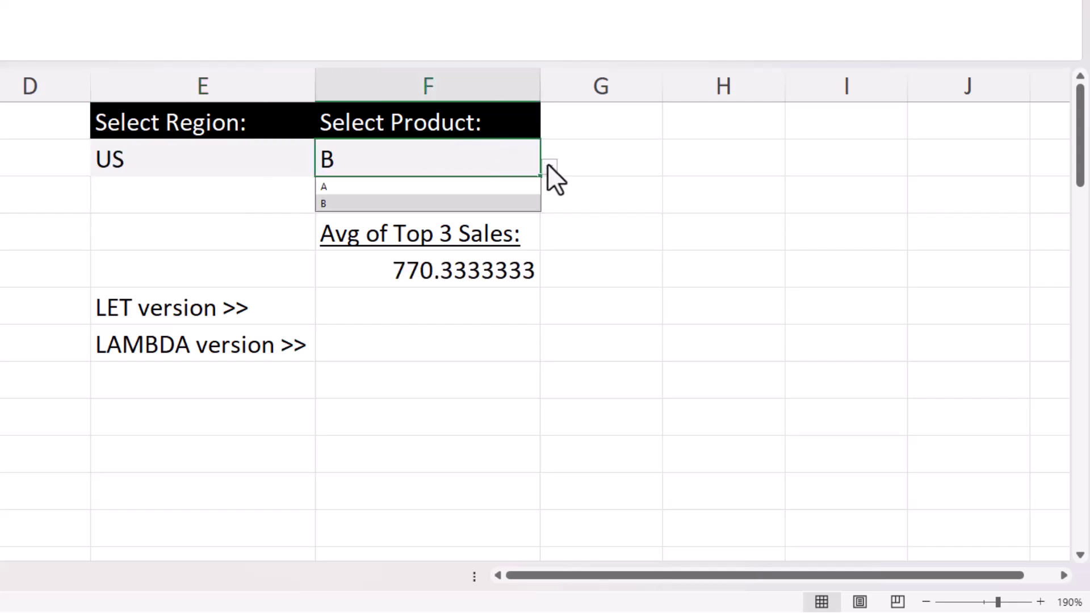
left_click(389, 186)
left_click(376, 310)
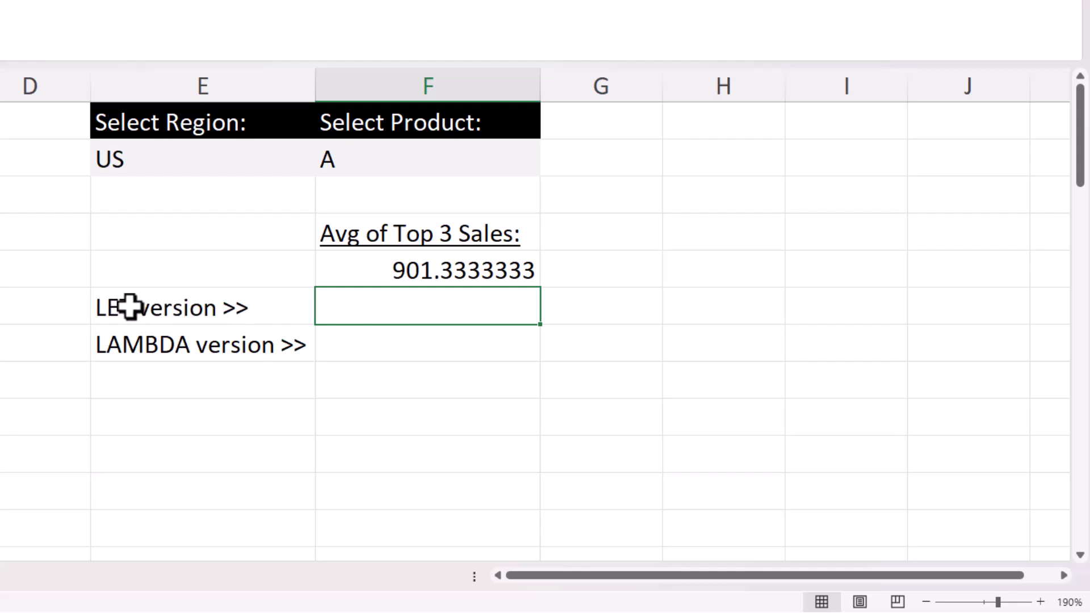
double_click(446, 271)
key("Escape")
double_click(423, 265)
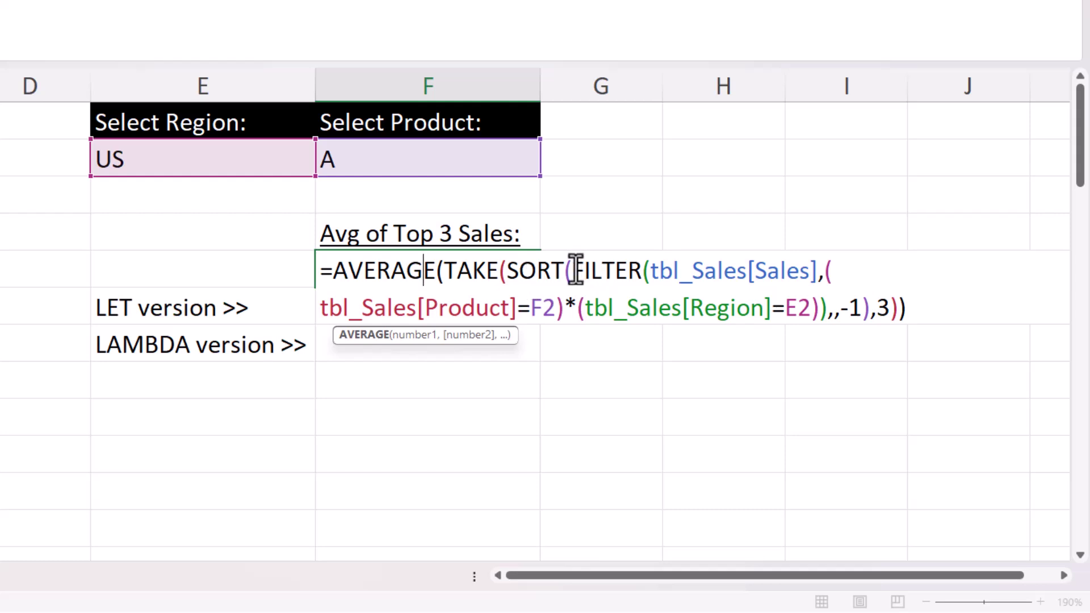
left_click_drag(572, 270, 825, 325)
key("ctrl+c")
key("Return")
In the LET version cell, begin =LET( defining filtered as the pasted region-and-product FILTER expression.
type("=")
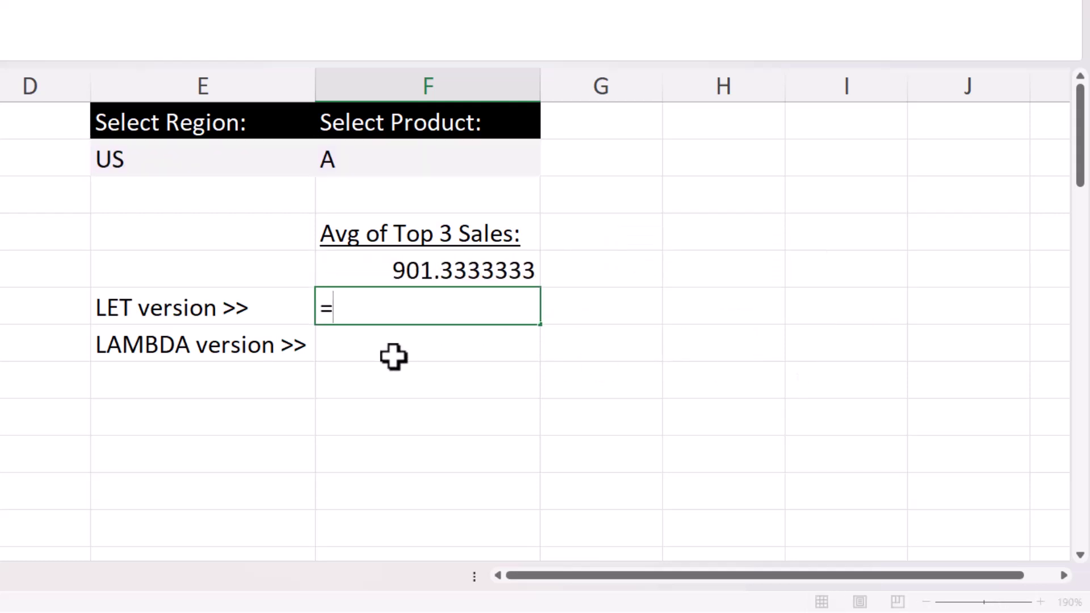
type("LET(")
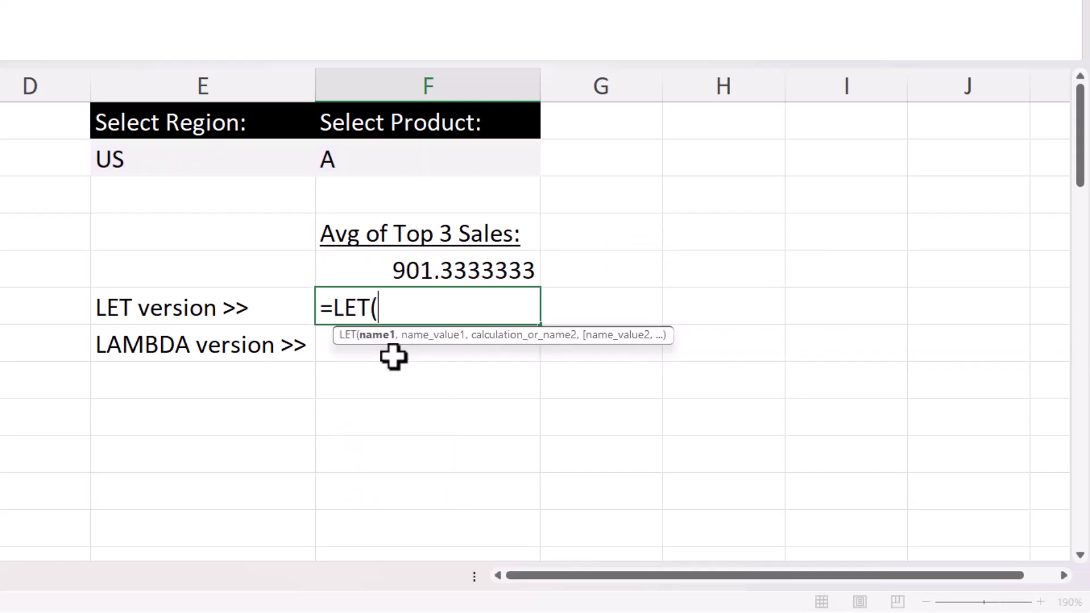
key("alt+Return")
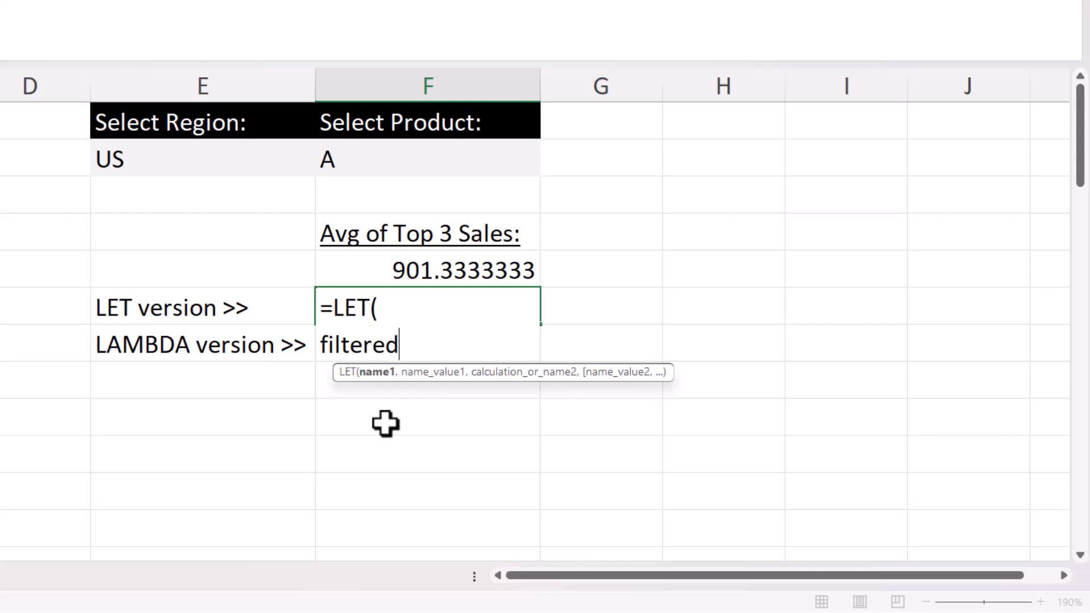
type(",")
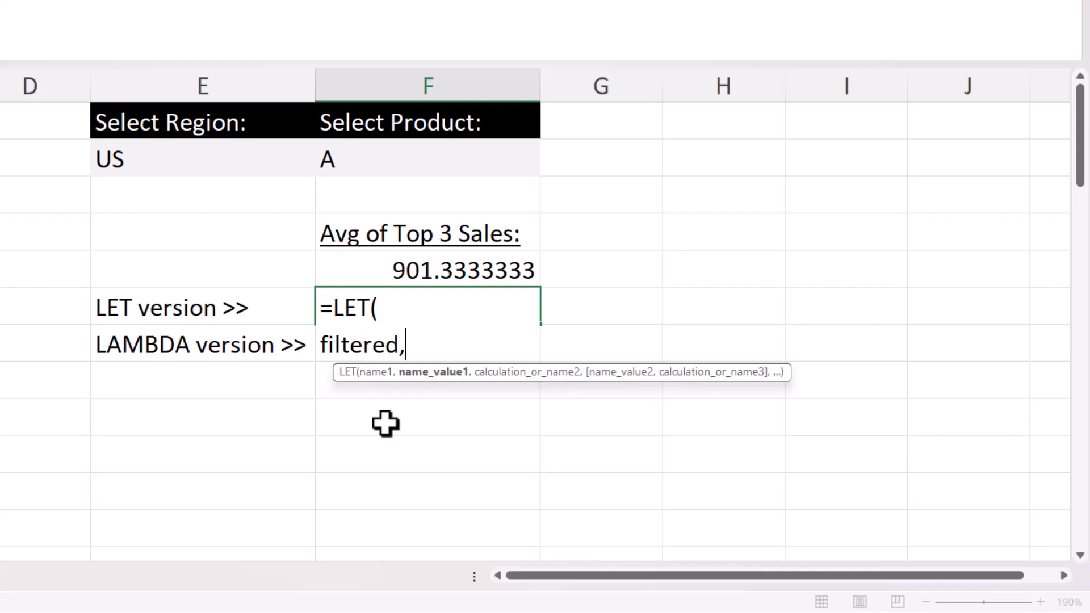
key("ctrl+v")
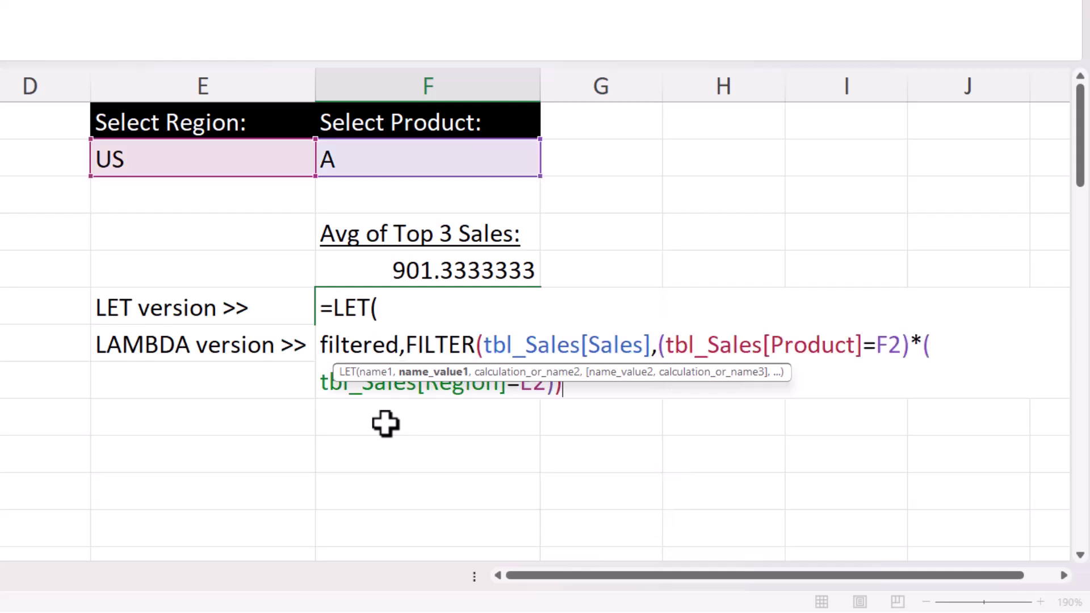
type(",")
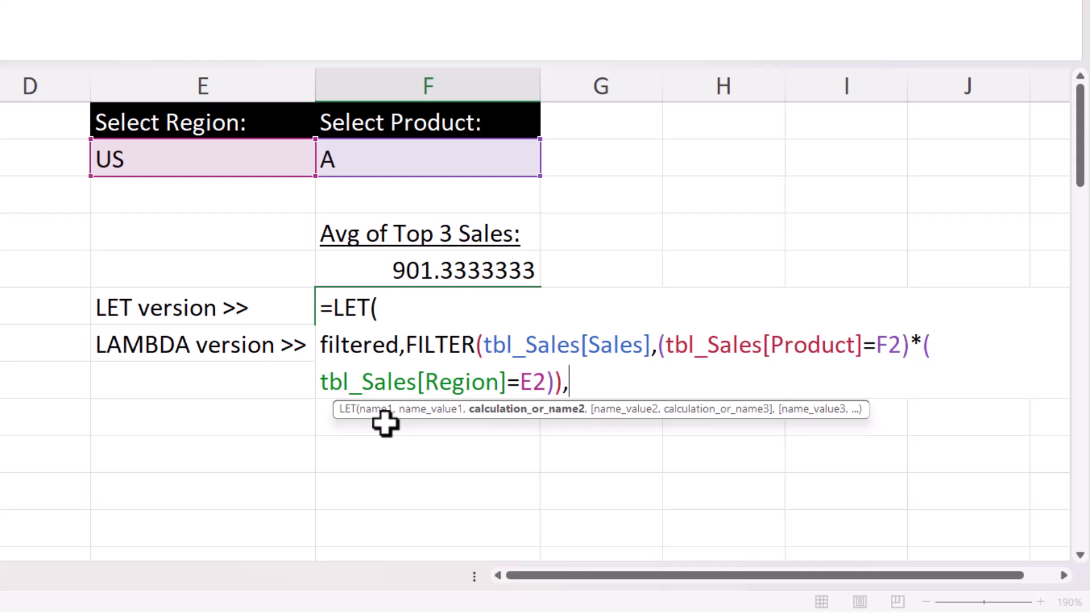
key("alt+Return")
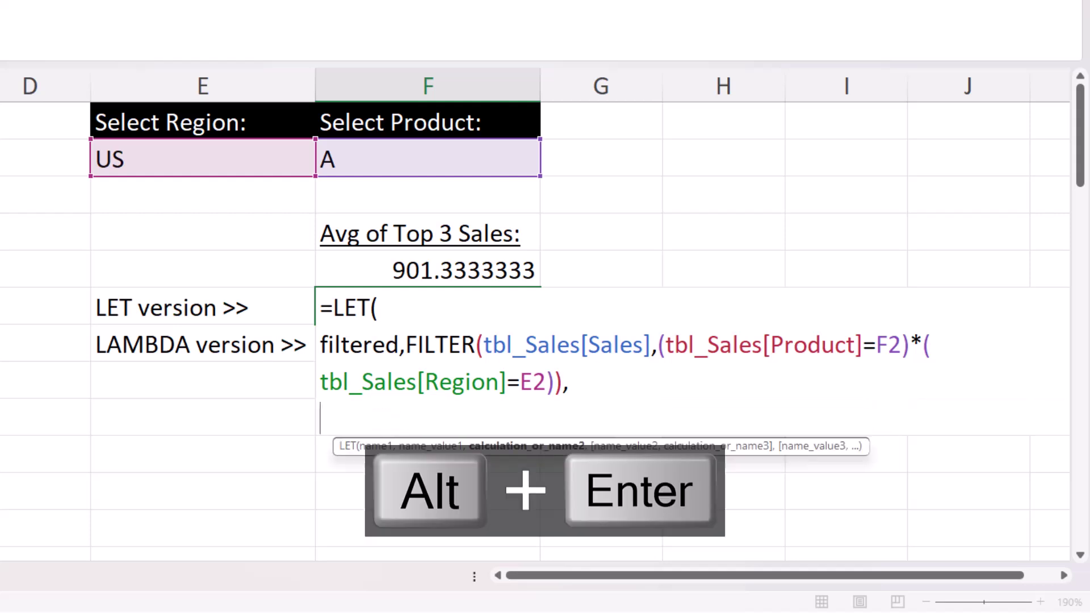
Add the LET variable sorted defined as sort(filtered,,-1) on its own line.
type("sorte")
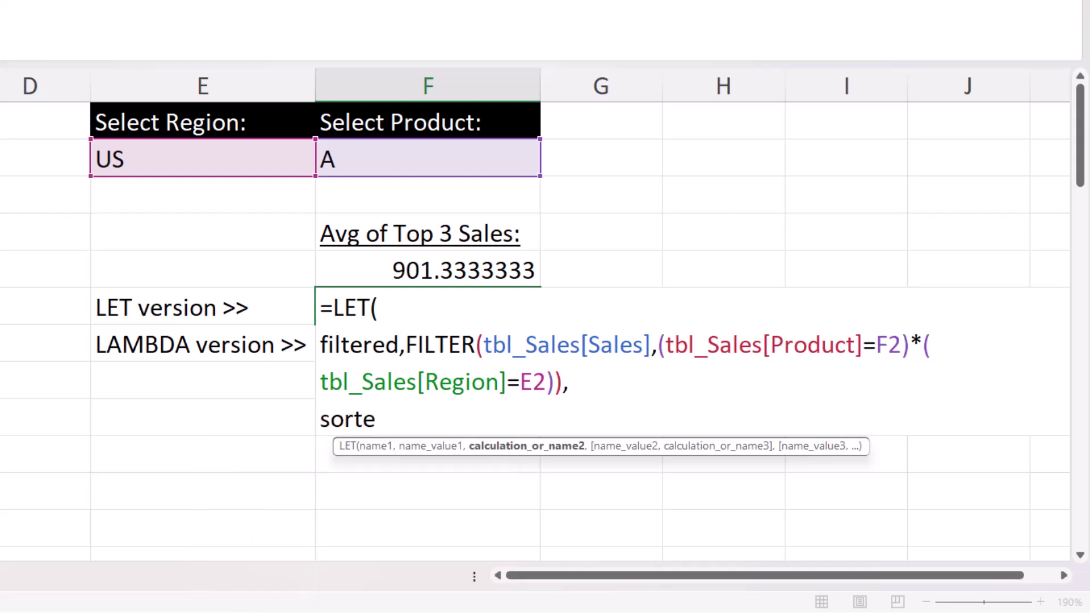
type("d,")
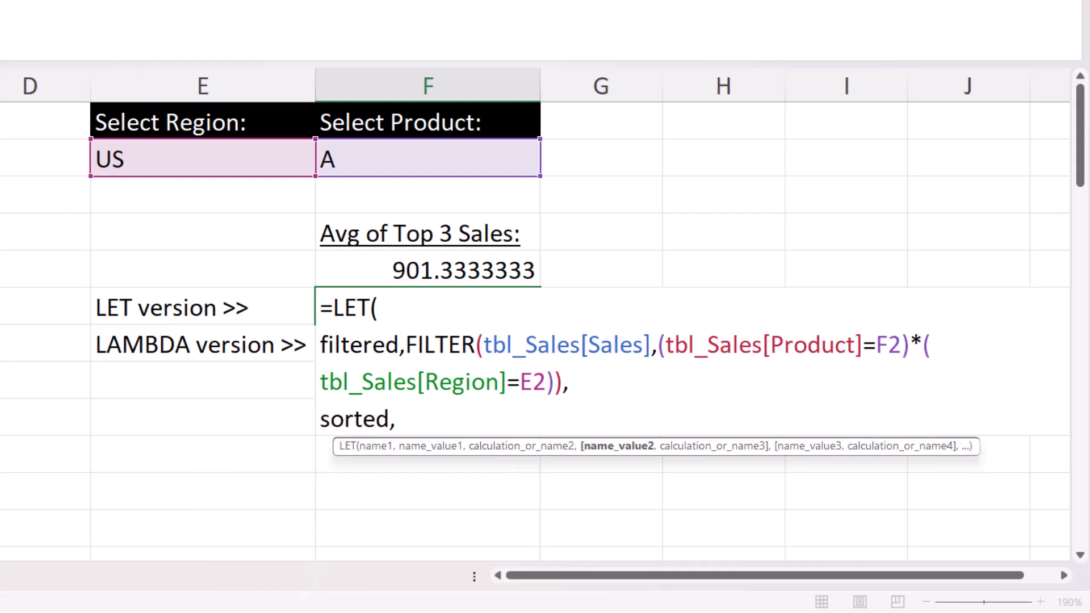
type("sort(")
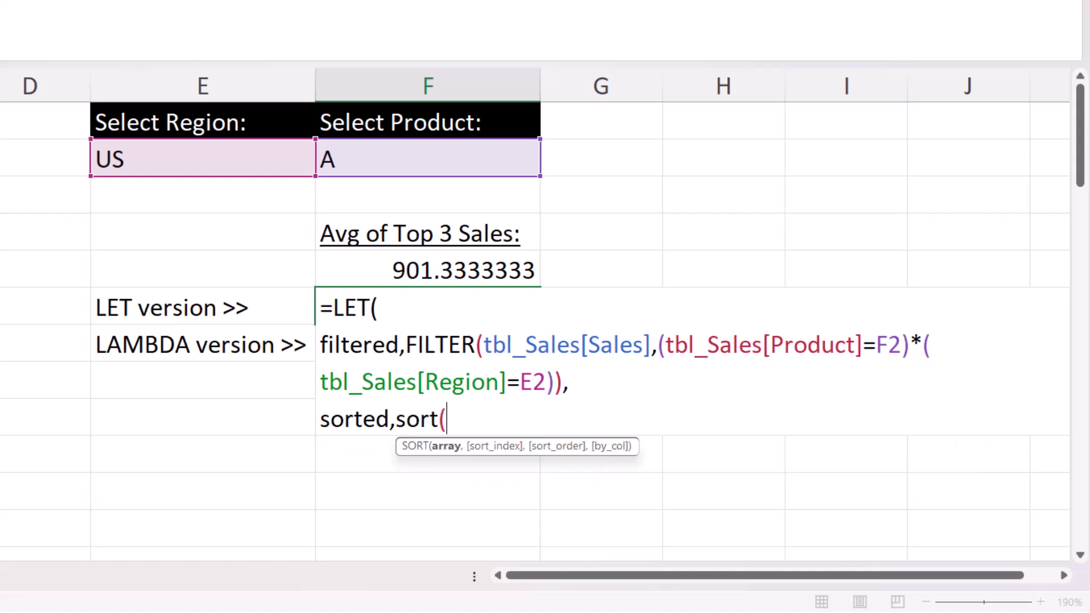
type("filtered,")
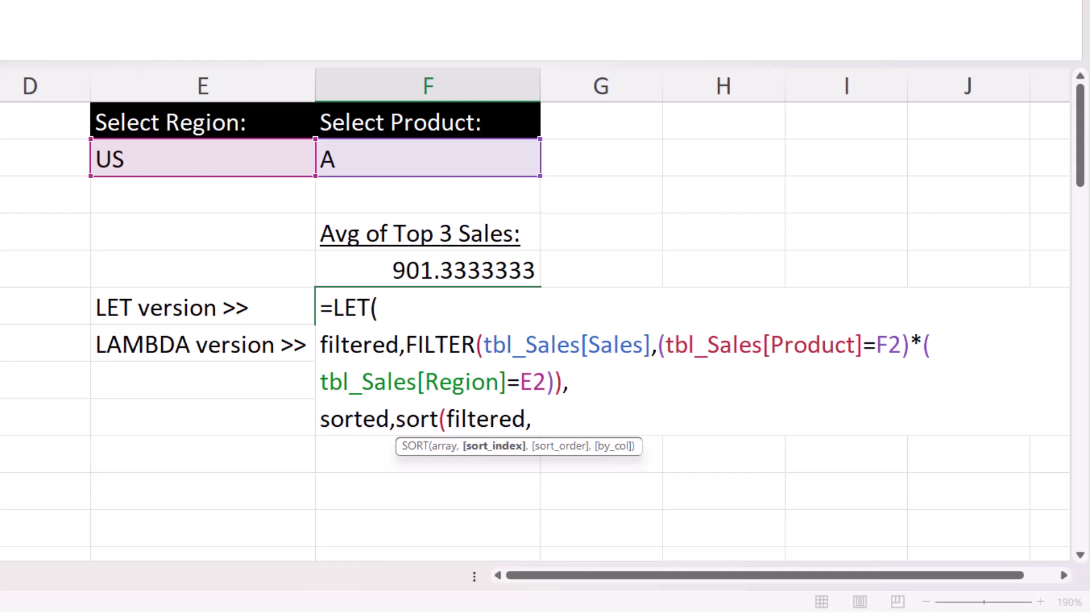
type(",-")
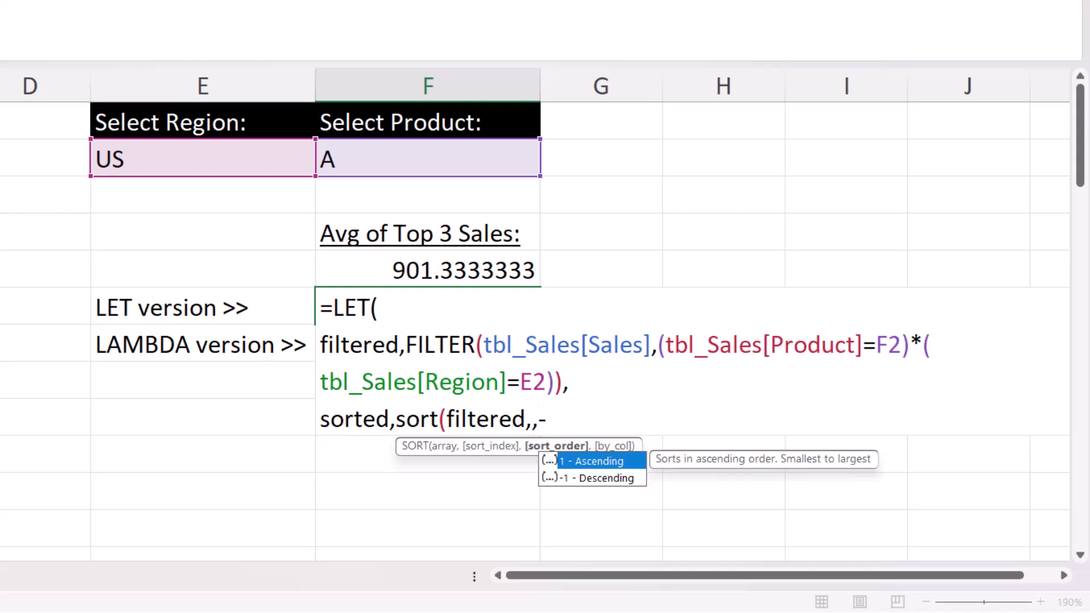
type("1")
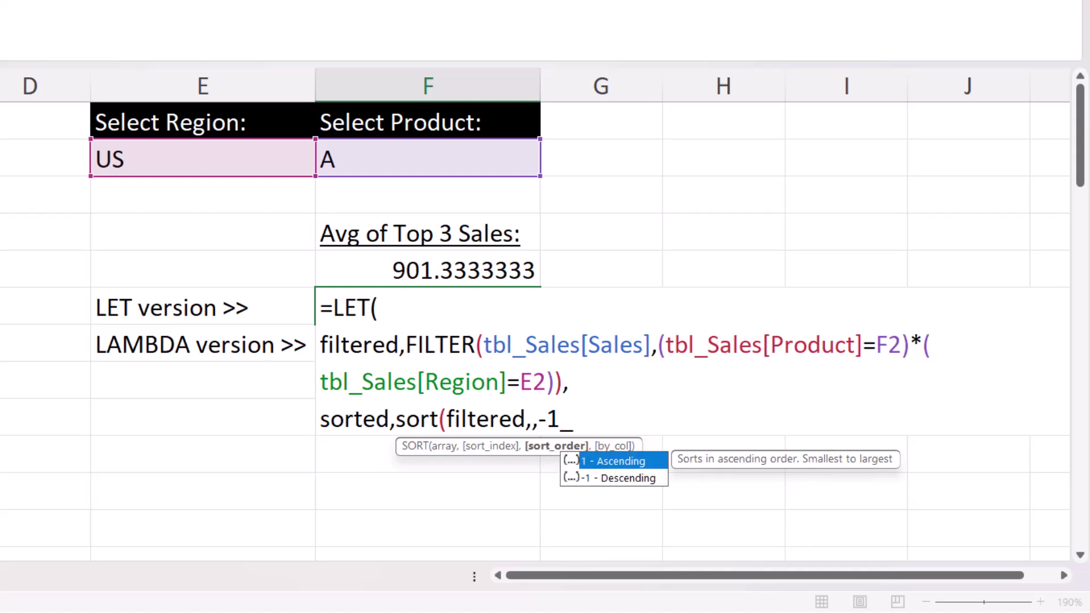
type("),")
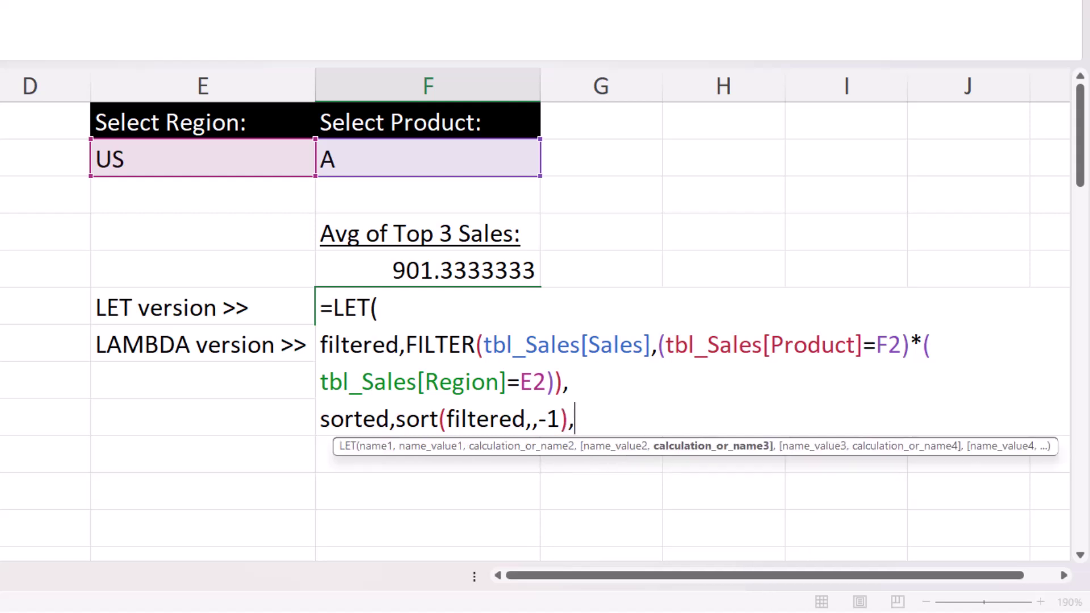
key("alt+Return")
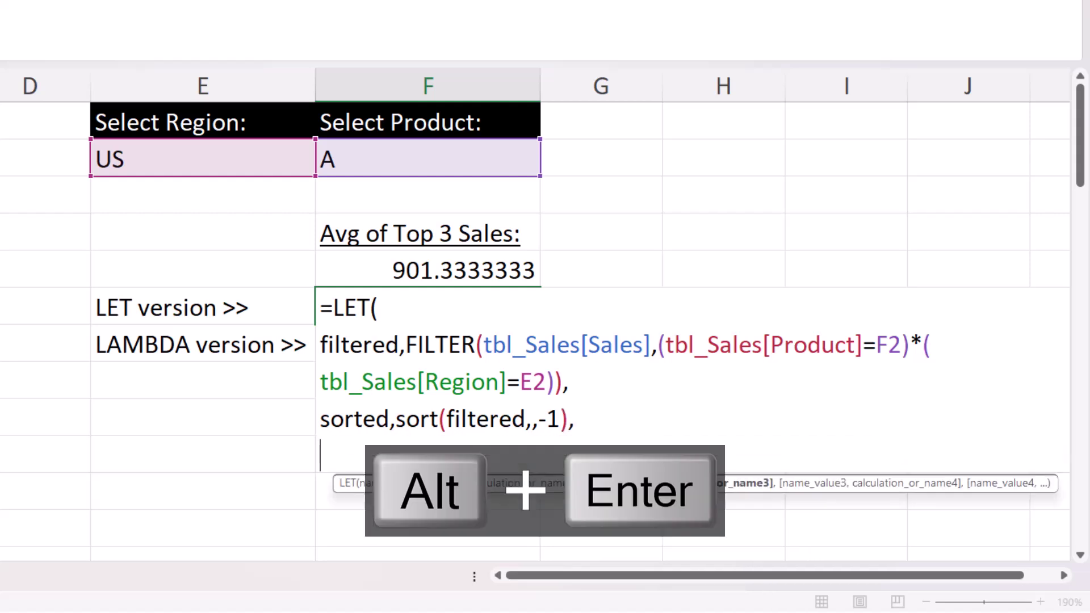
Add the LET variable topthree defined as take(sorted,3).
type("topthr")
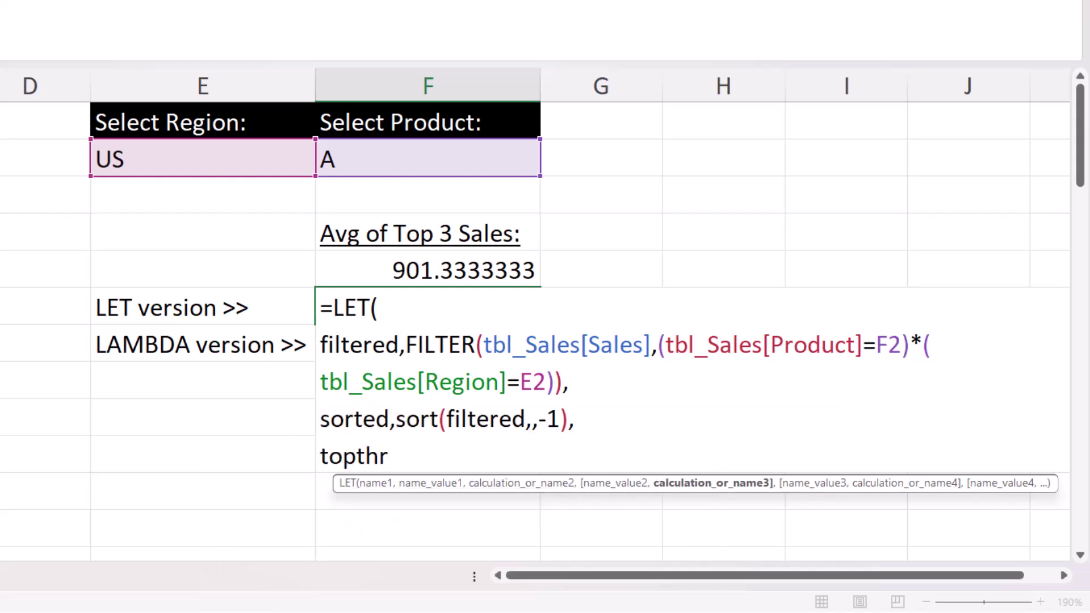
type("ee,take")
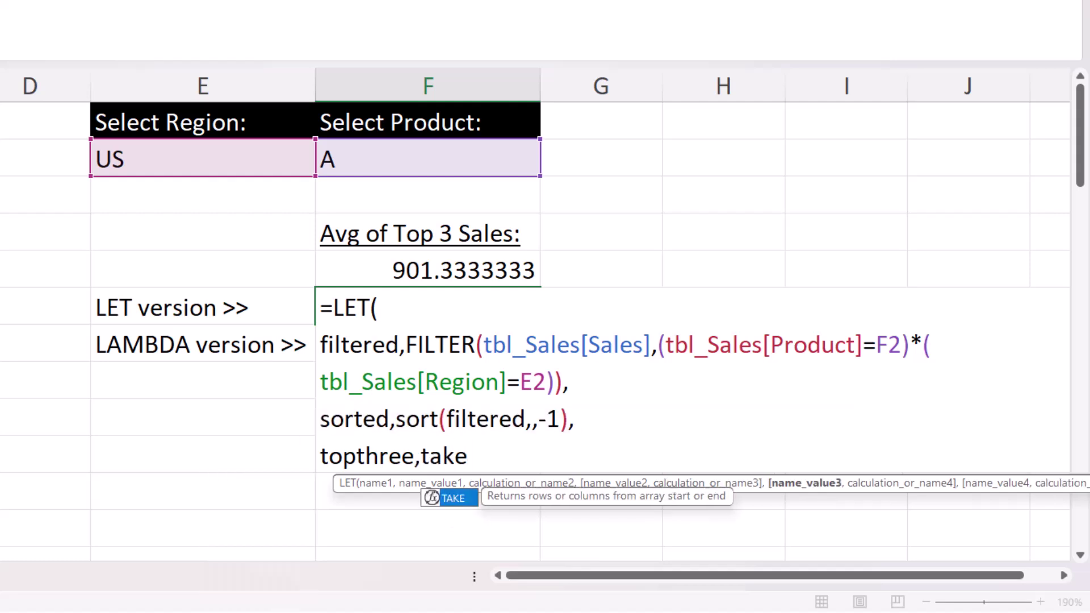
type("(sor")
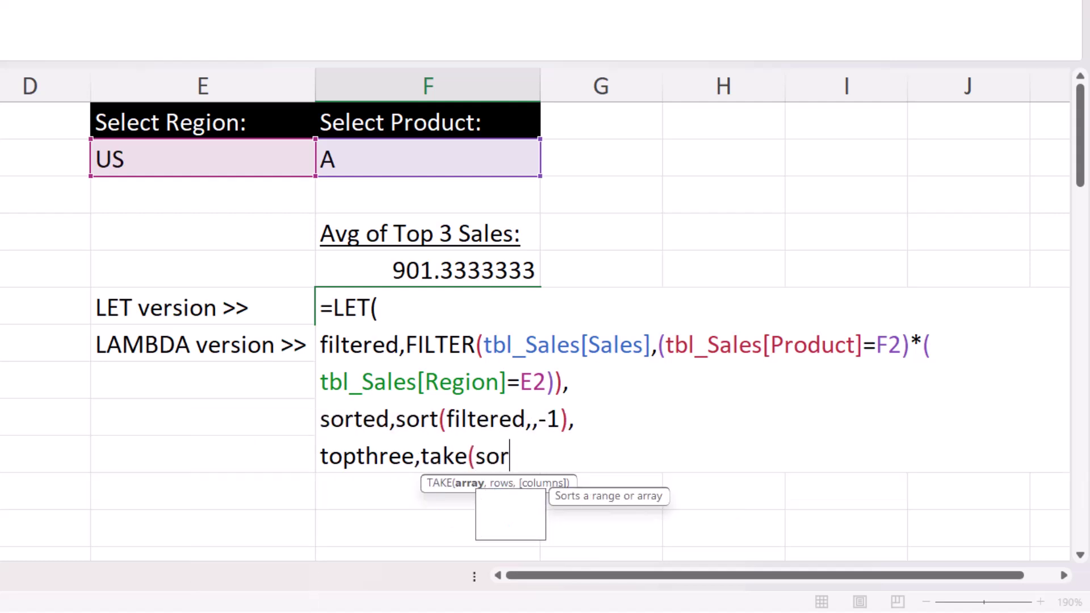
type("ted,")
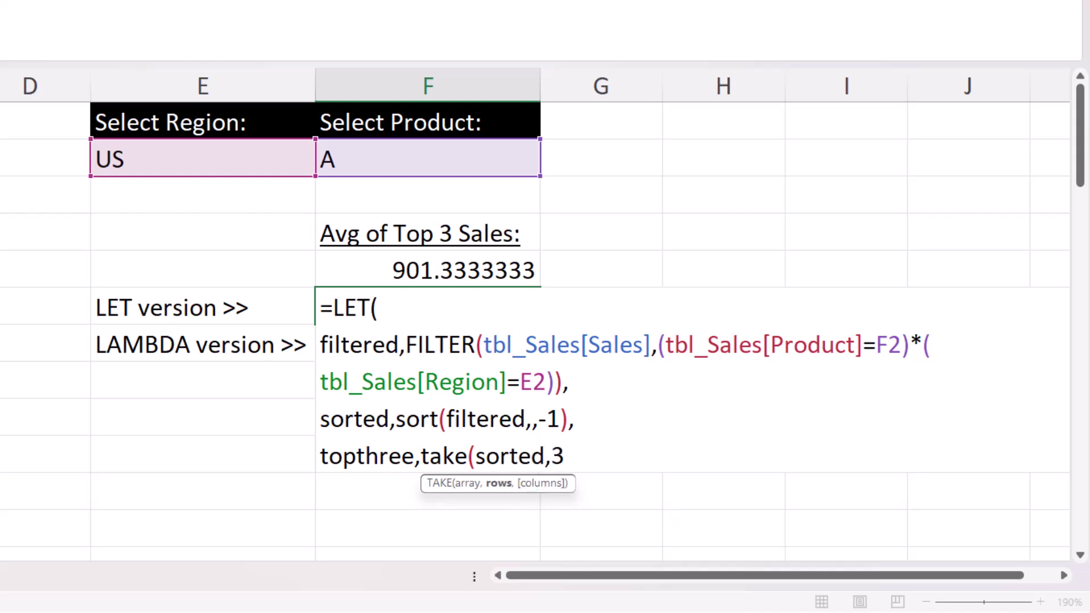
type("3),")
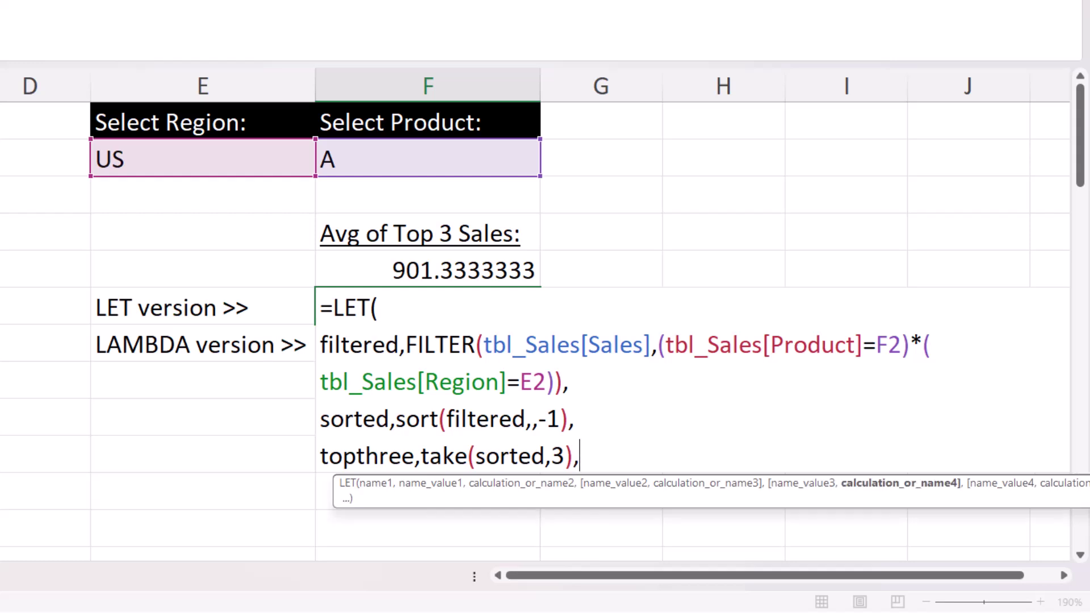
End the LET with average(topthree) and a closing bracket, returning 901.3333333.
key("alt+Return")
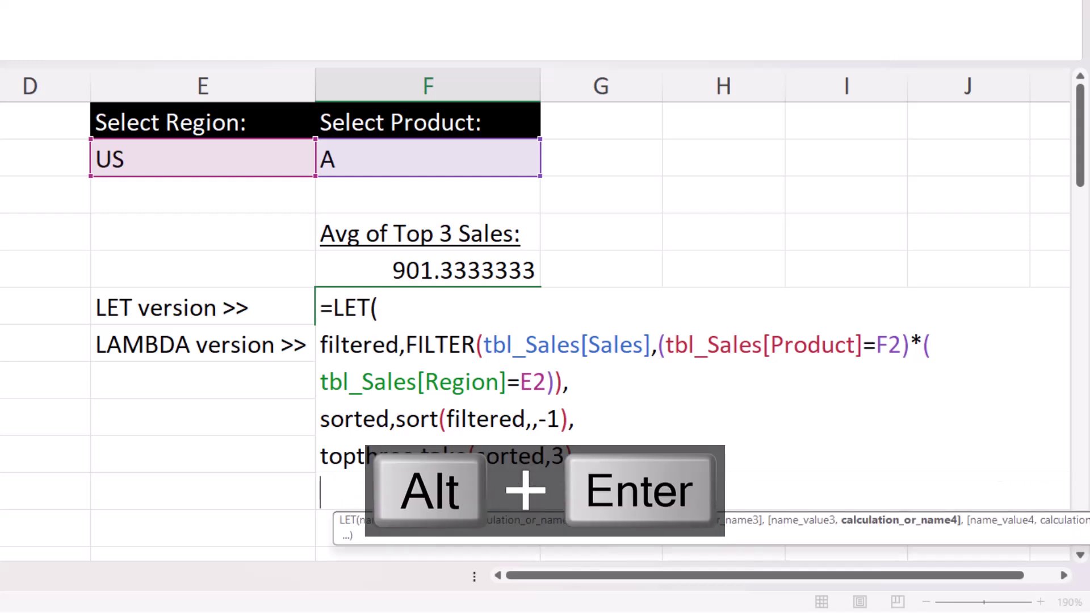
type("av")
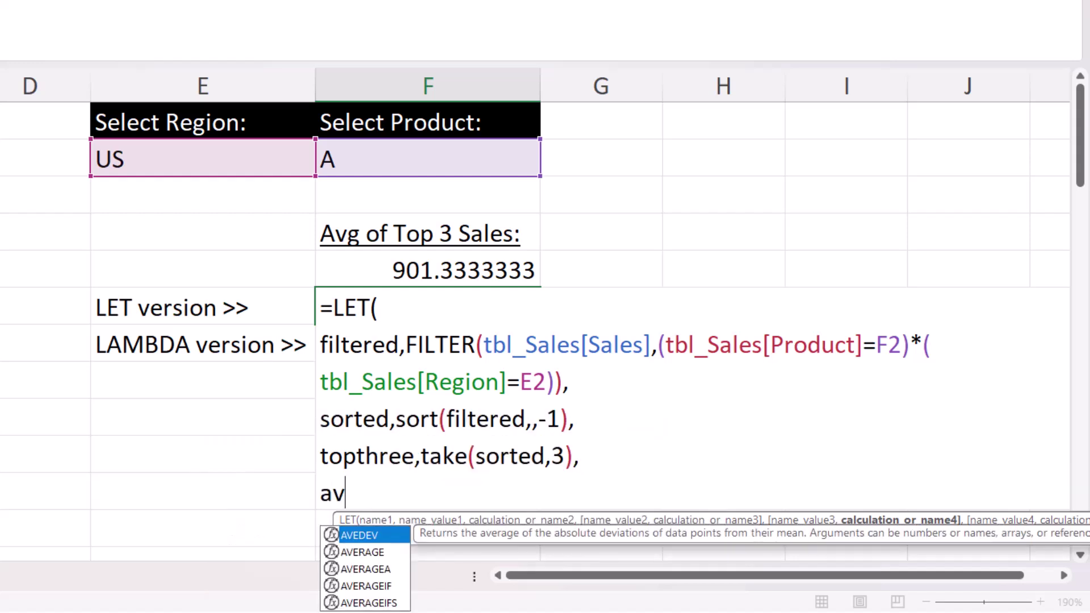
type("erage(")
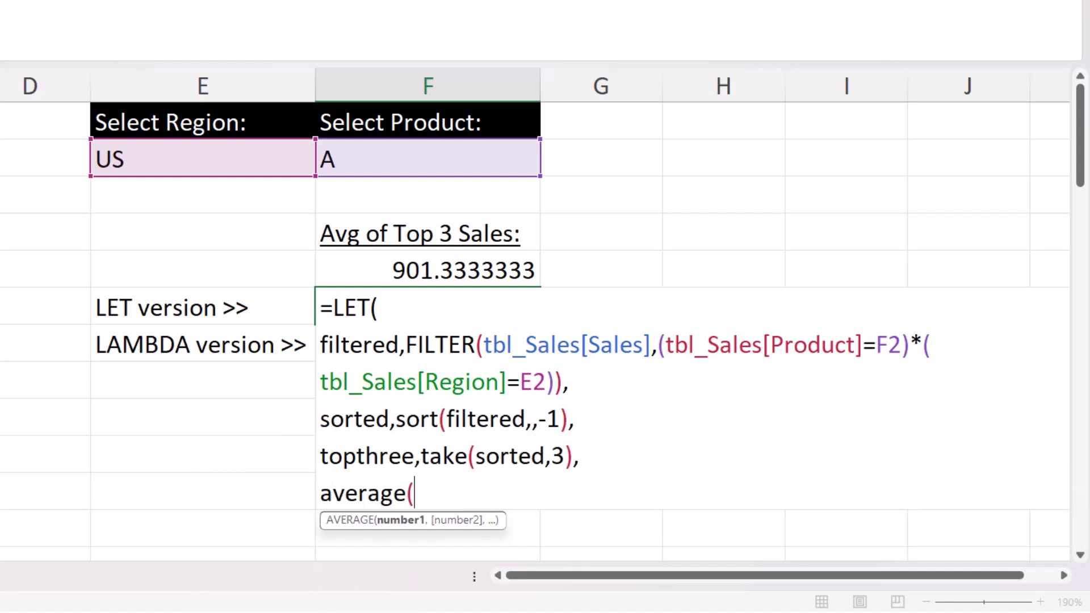
type("top")
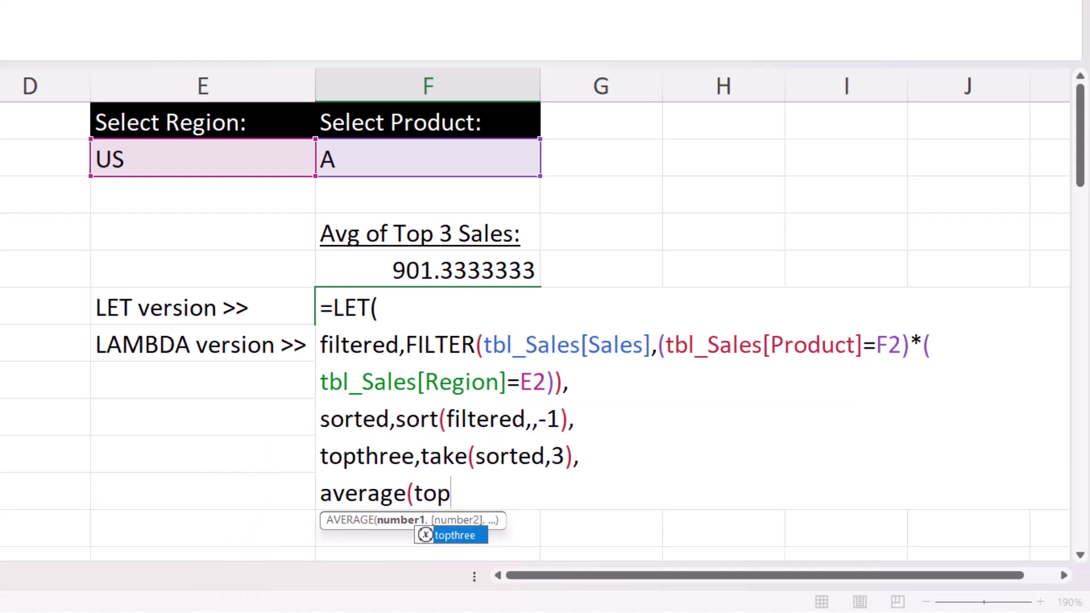
type("three)")
key("alt+Return")
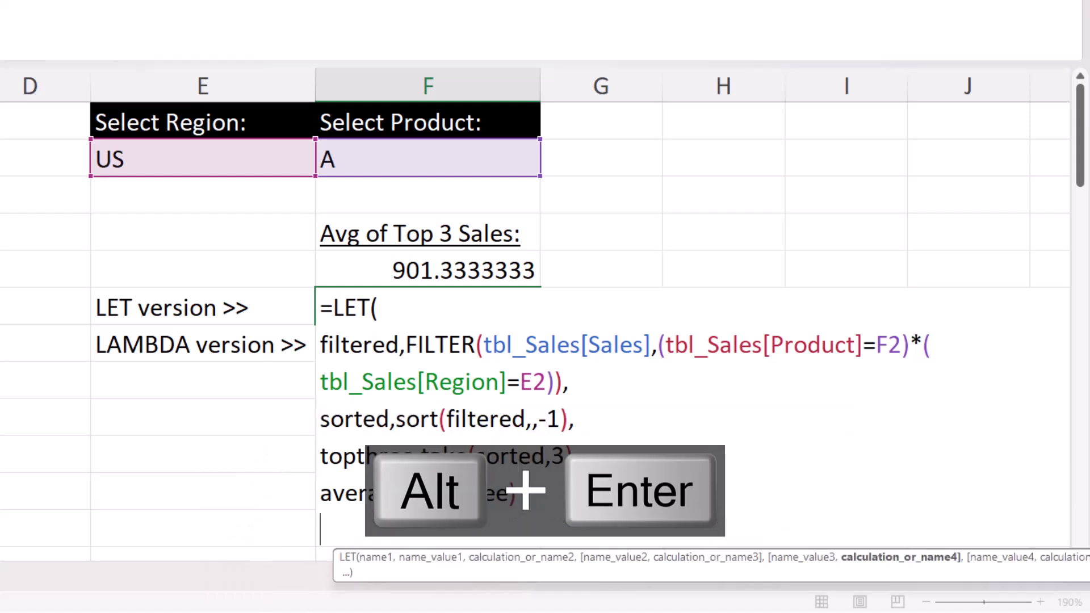
type(")")
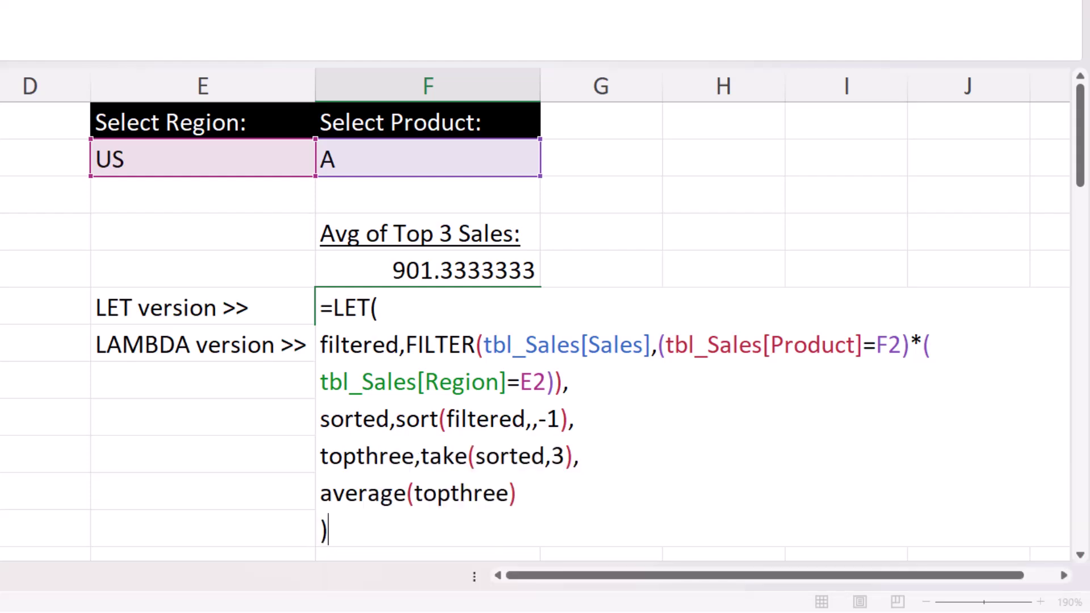
key("Return")
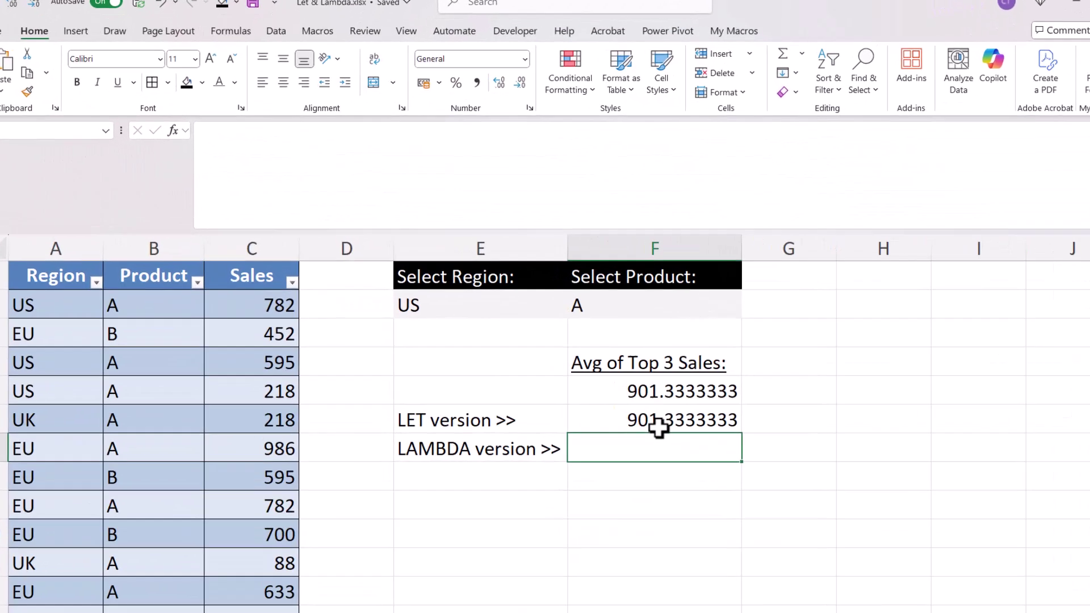
left_click(621, 400)
double_click(621, 400)
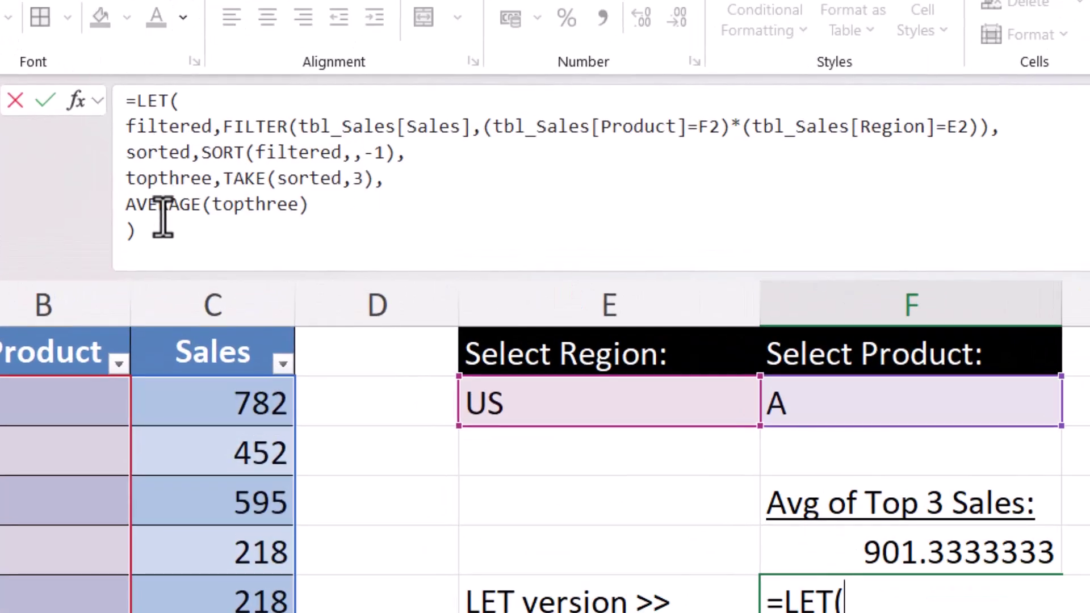
key("Escape")
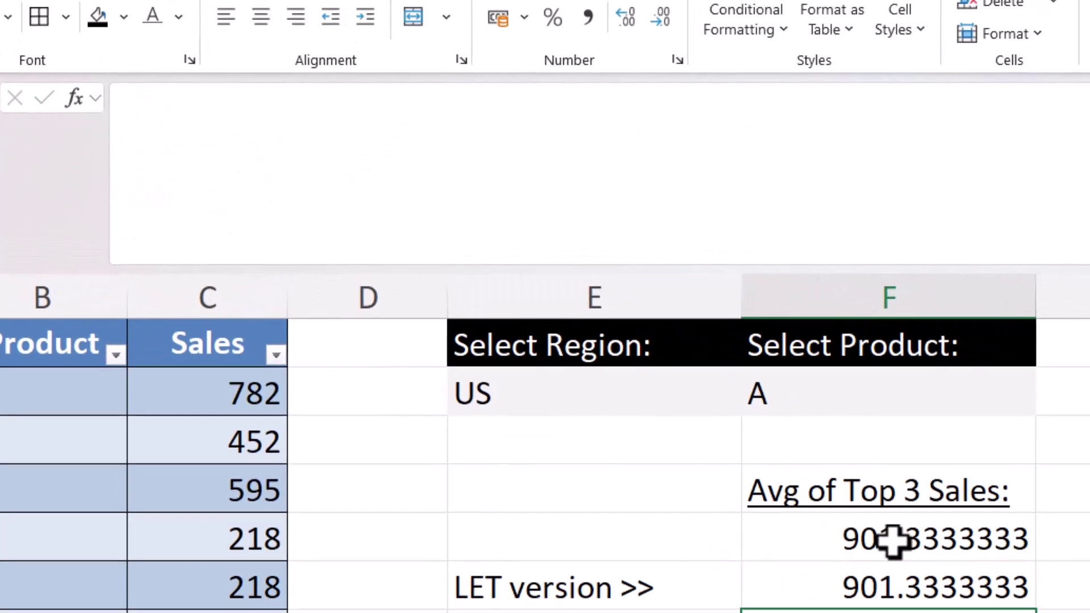
left_click(911, 551)
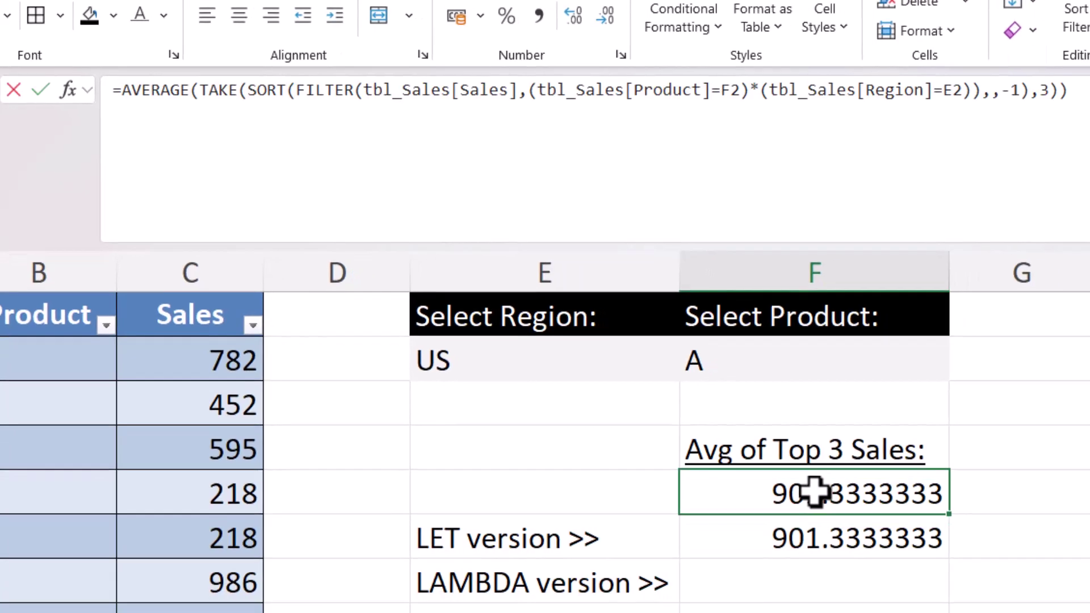
double_click(815, 493)
key("Return")
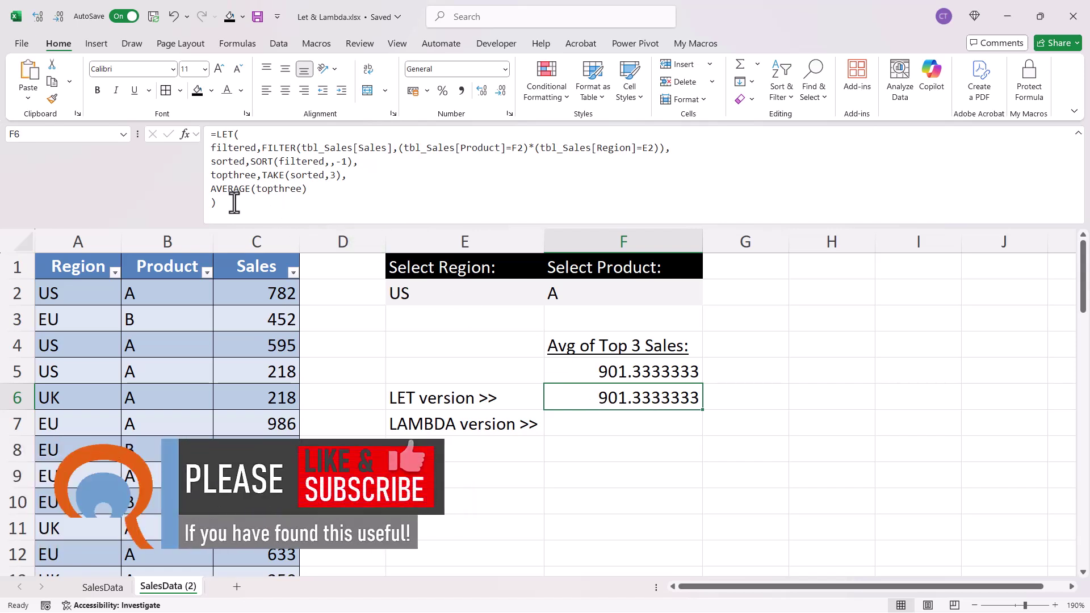
Copy the whole LET formula from F6's formula bar.
left_click_drag(230, 203, 199, 138)
key("ctrl+c")
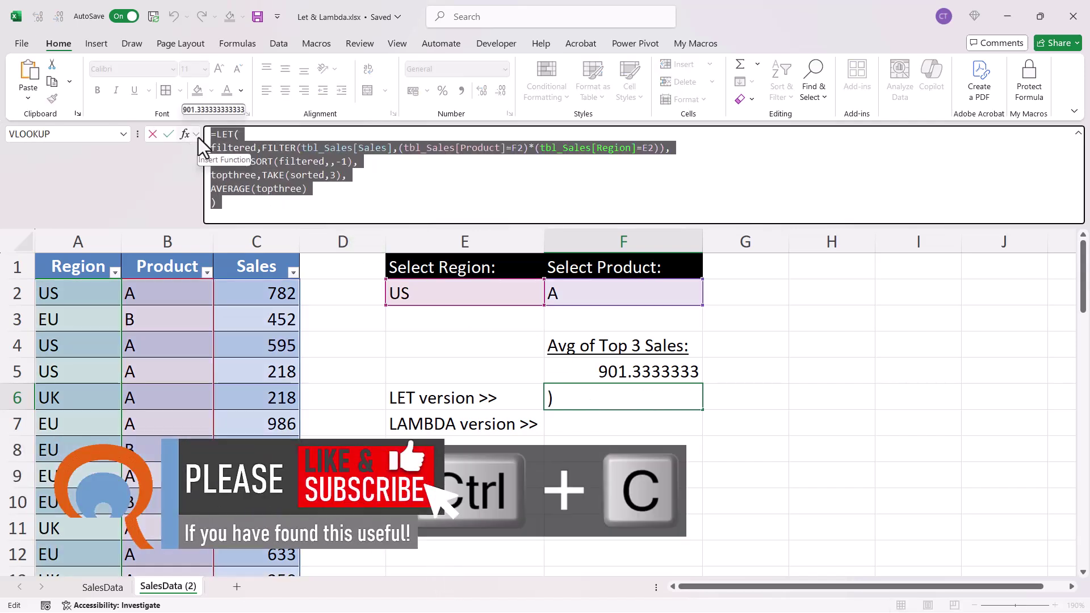
key("Return")
In F7, type =LAMBDA(region,product, followed by the pasted LET formula.
type("=l")
key("Tab")
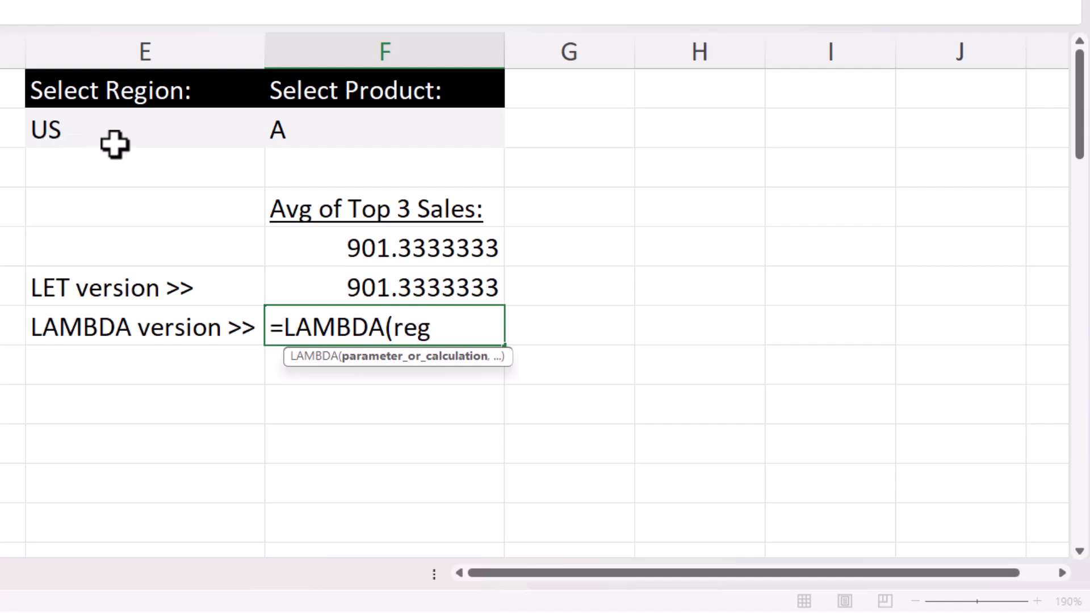
type(",")
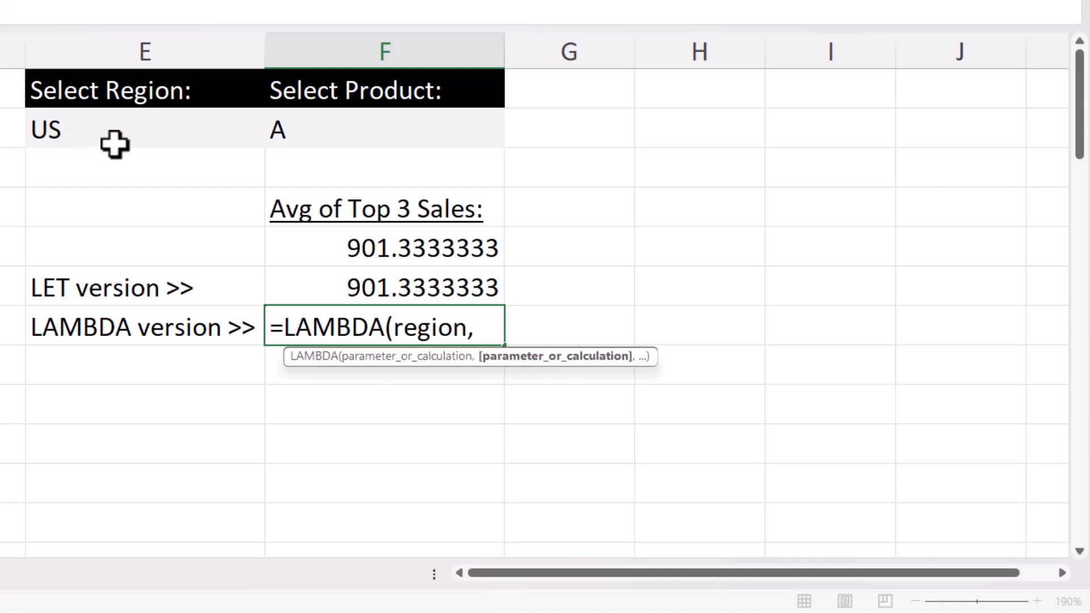
type("product,")
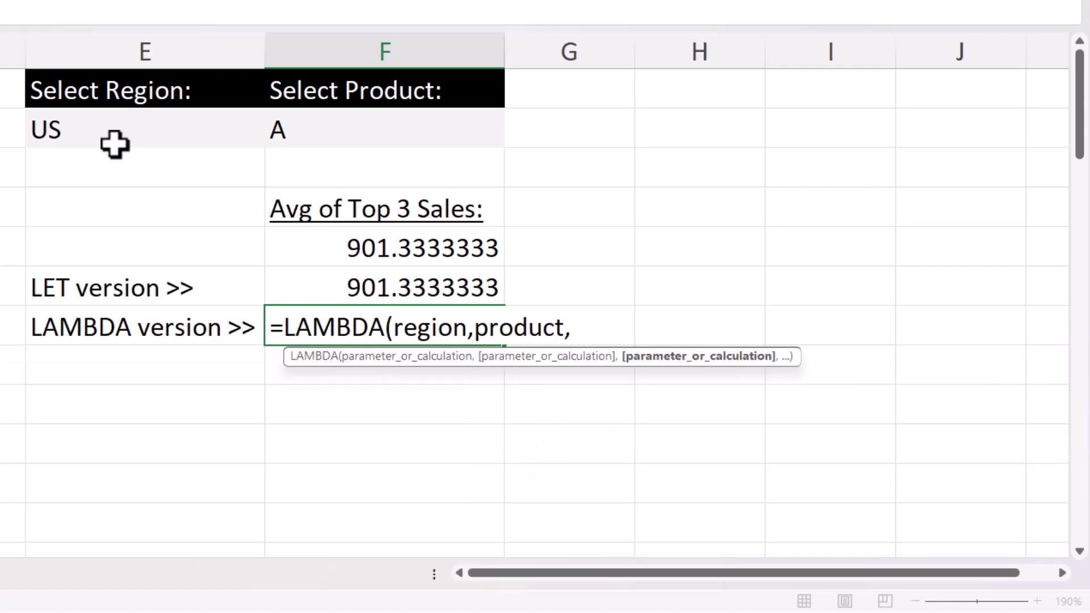
key("ctrl+v")
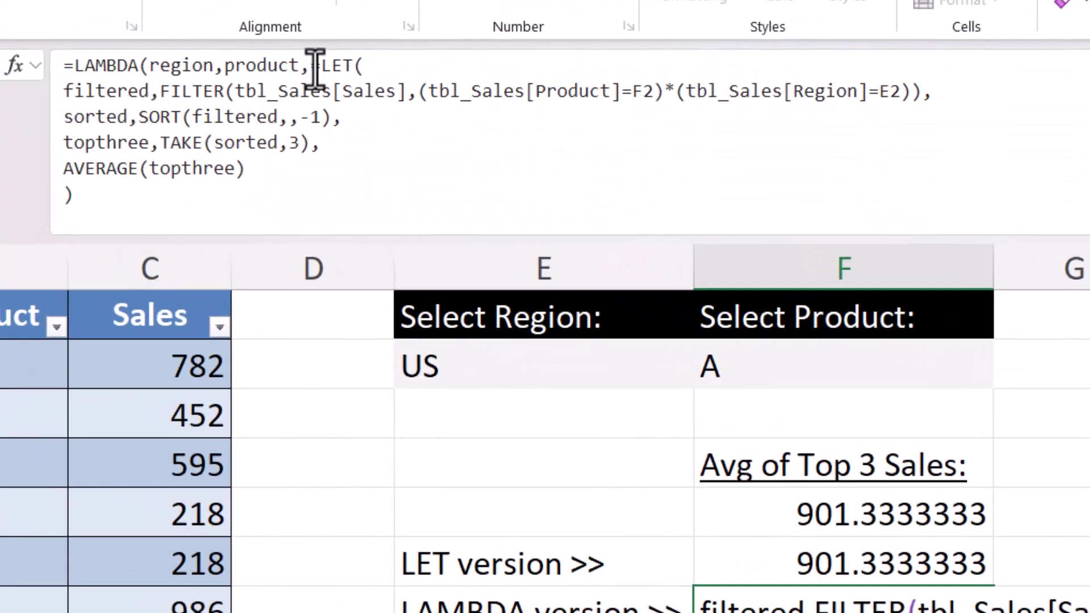
Put LET on its own line and replace F2 with the product parameter.
left_click(314, 66)
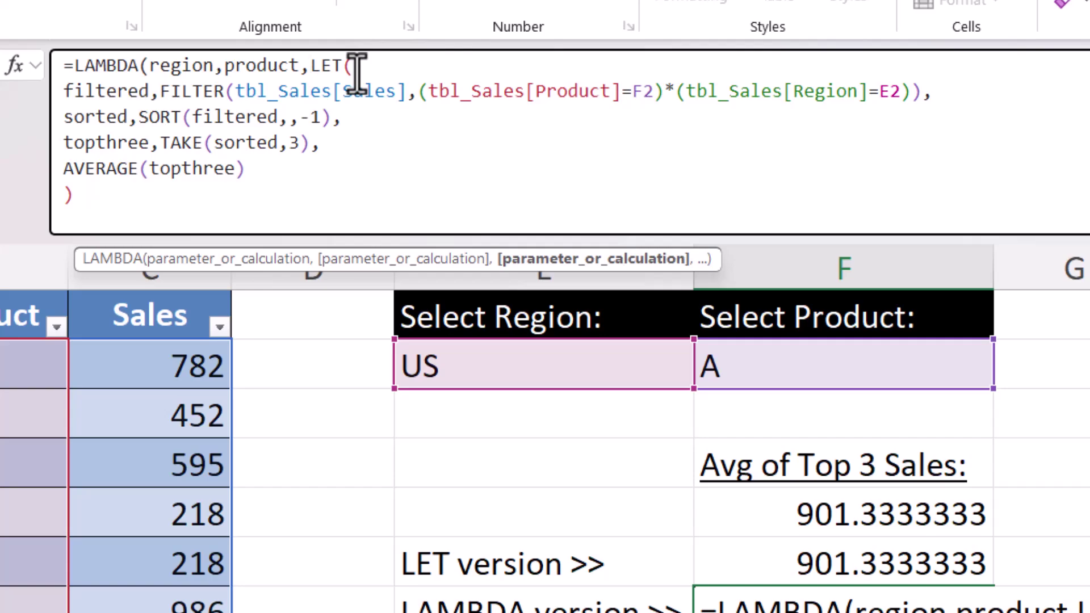
key("alt+Return")
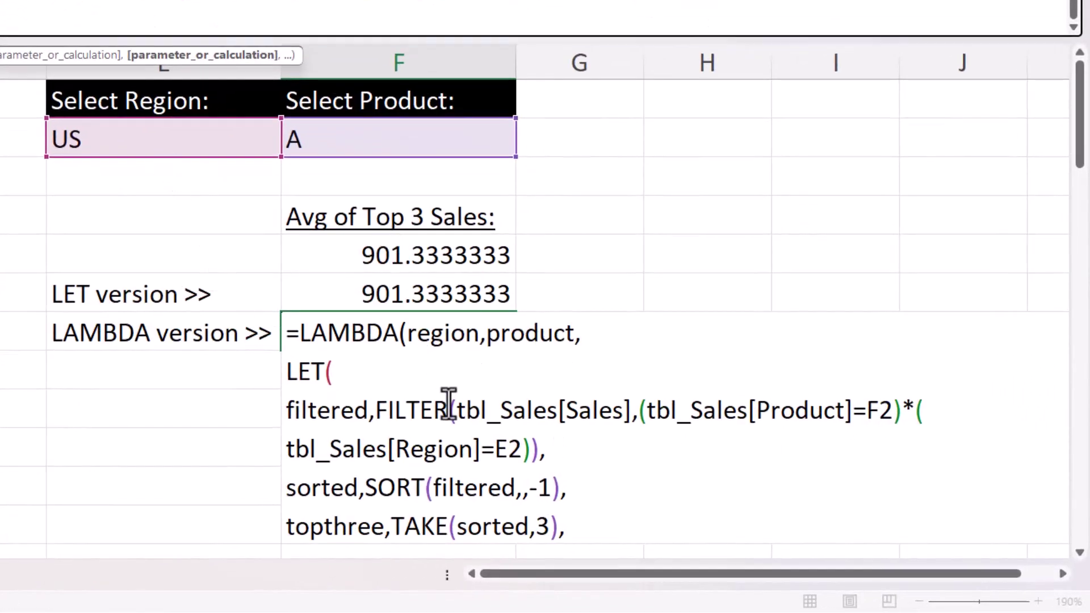
left_click(899, 409)
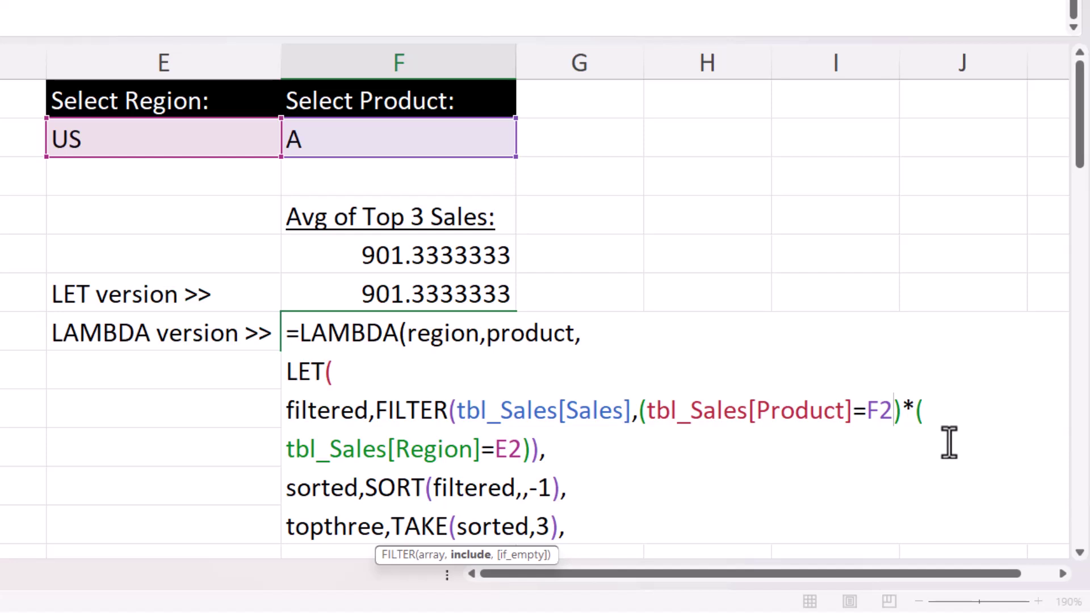
key("BackSpace")
key("BackSpace")
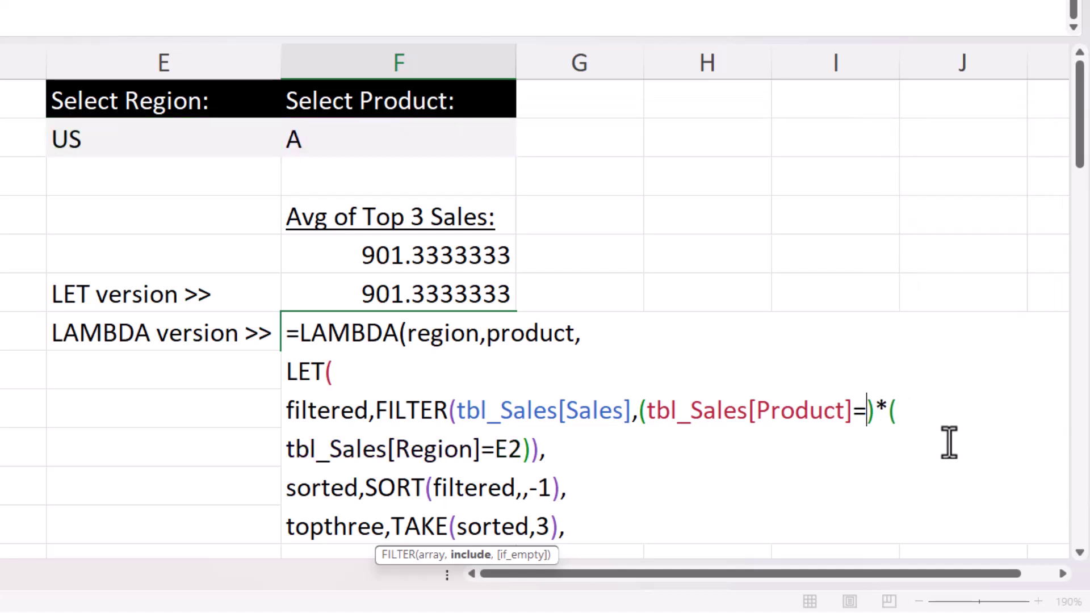
type("prod")
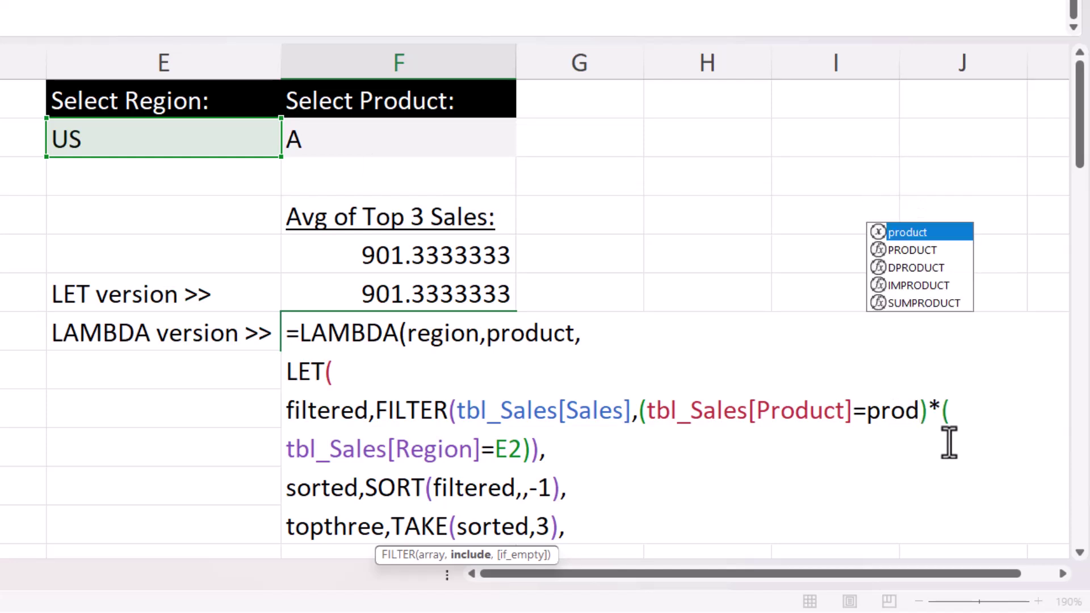
type("uct")
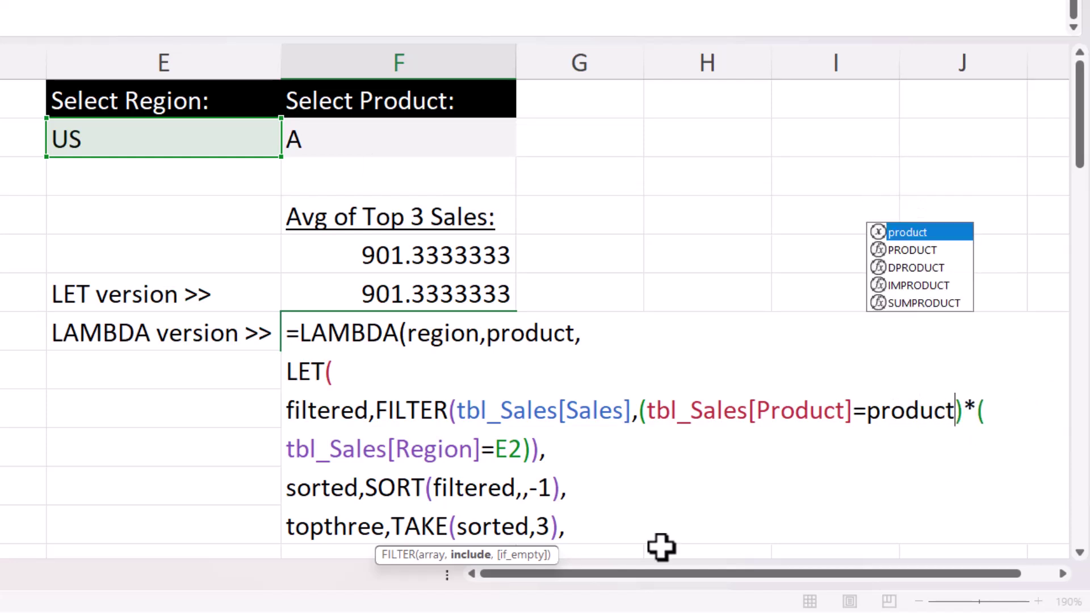
Replace E2 with the region parameter and commit the LAMBDA, which shows #CALC!
left_click_drag(519, 449, 490, 449)
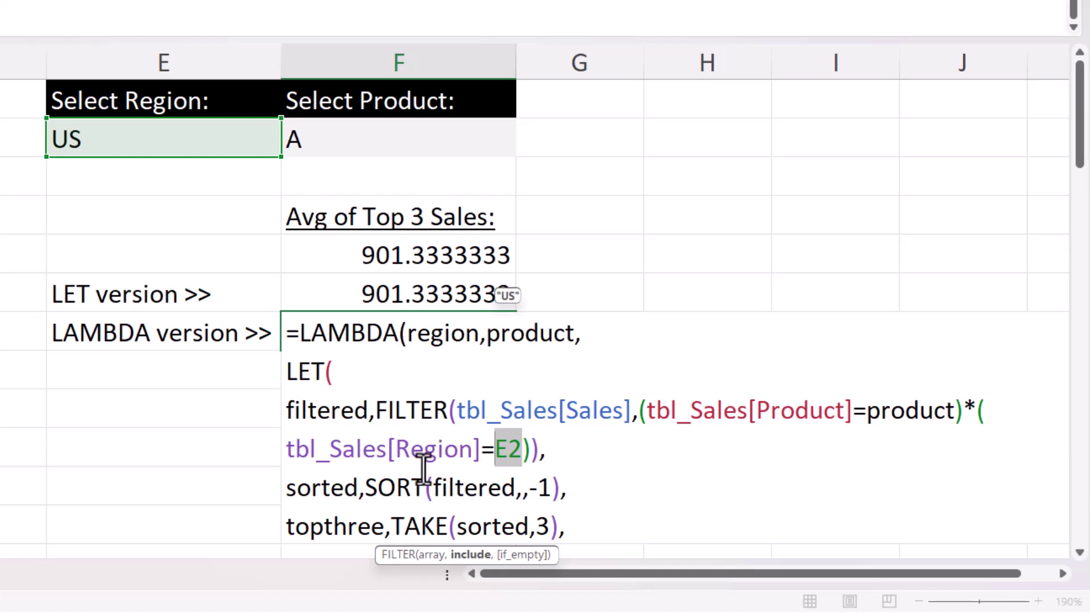
type("region")
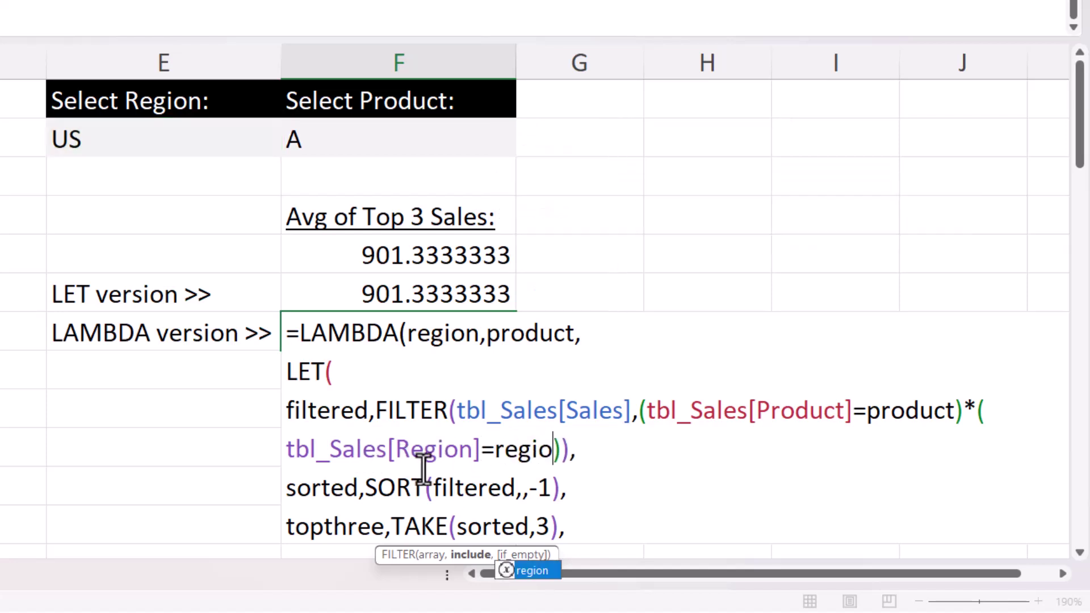
left_click(41, 175)
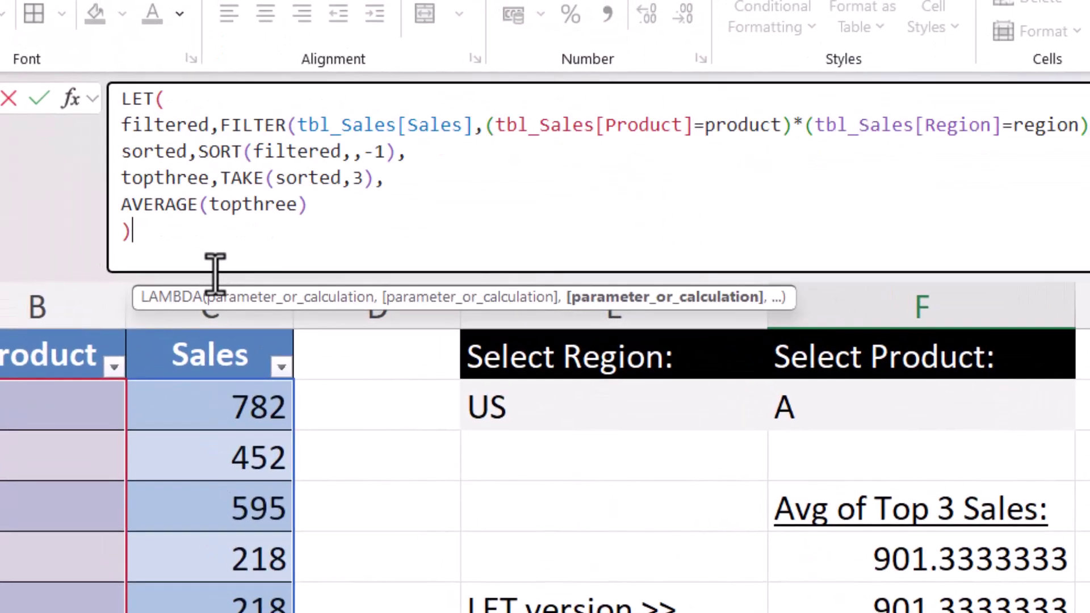
key("alt+Return")
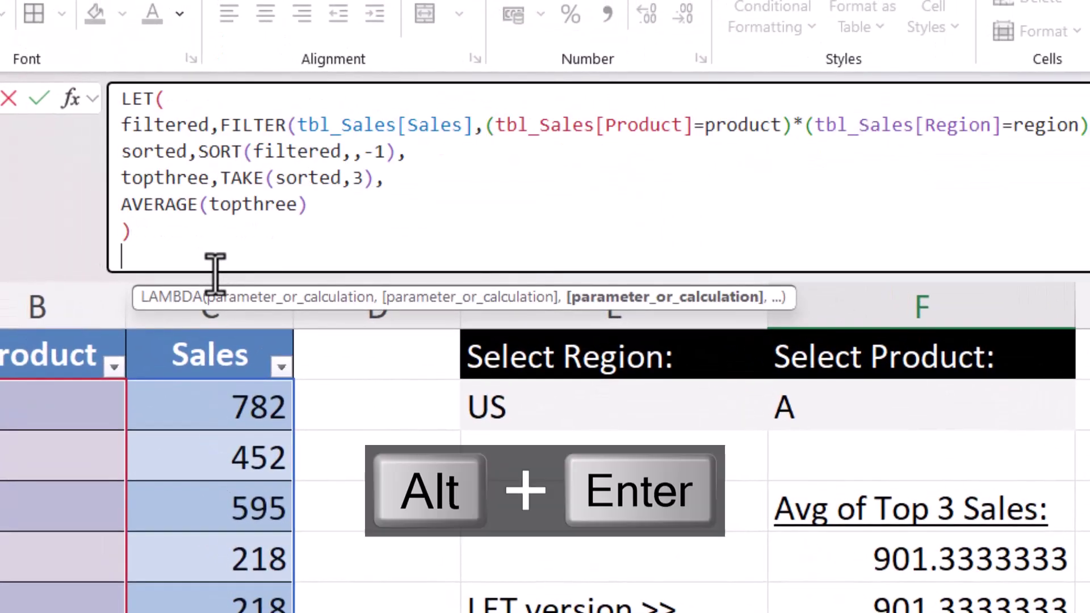
key("Return")
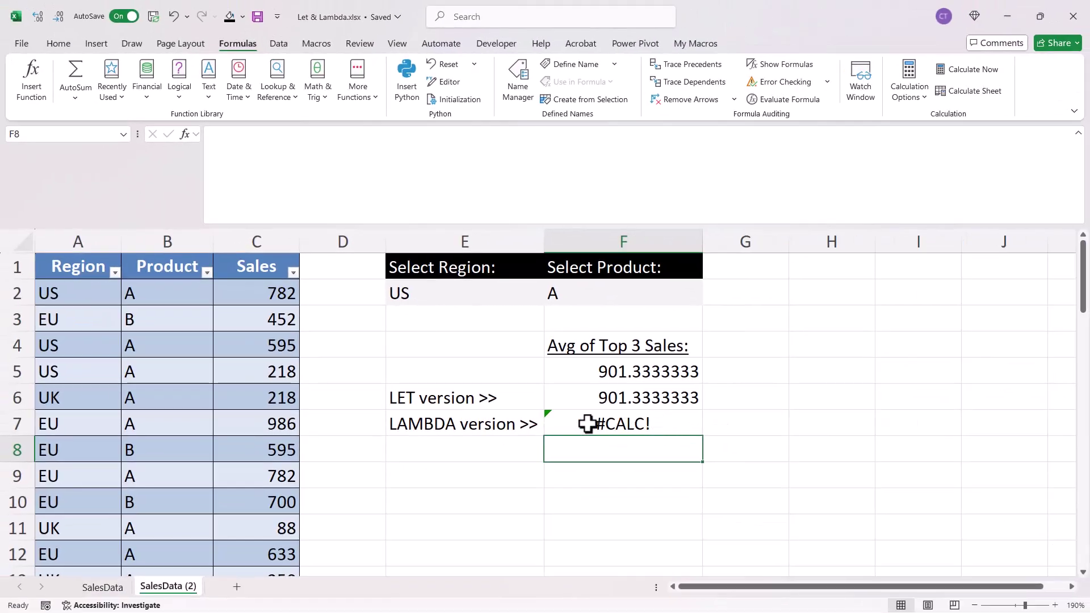
Copy the full LAMBDA formula from F7's formula bar, leaving F7 unchanged.
double_click(611, 426)
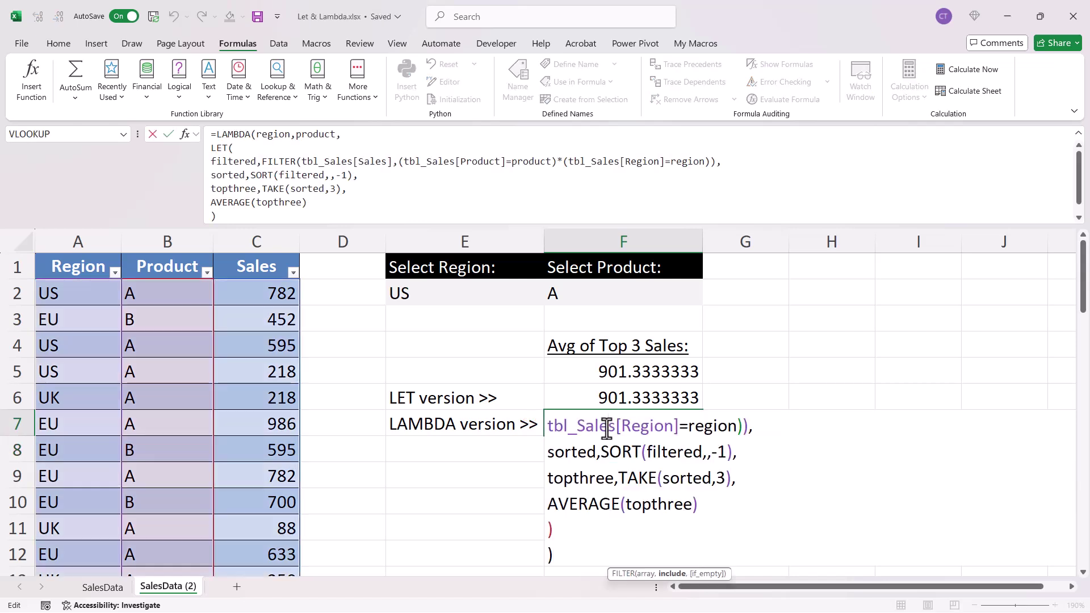
left_click_drag(210, 136, 227, 239)
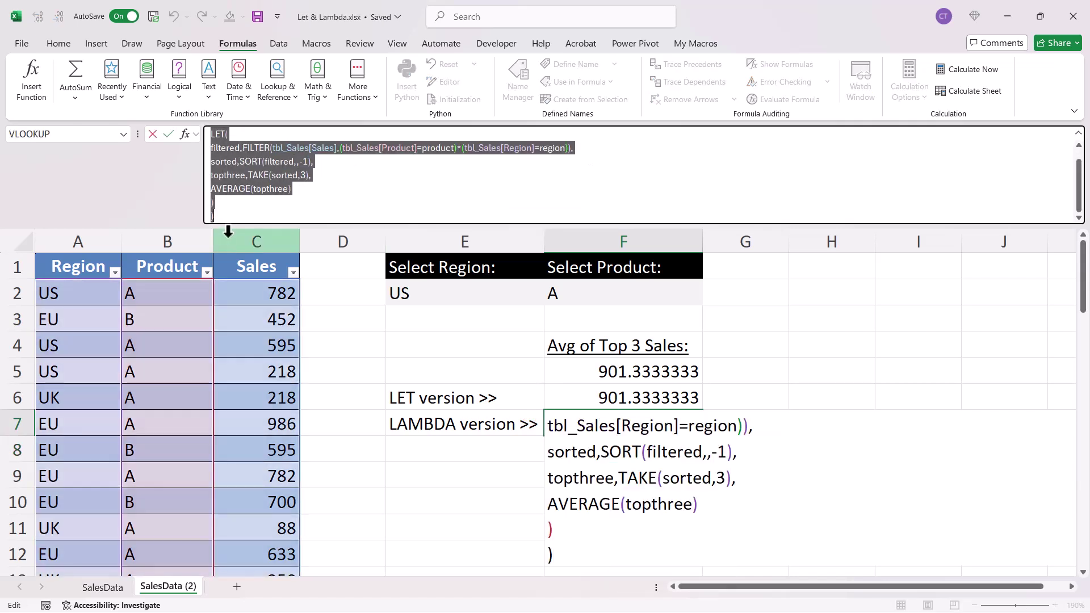
key("ctrl+c")
key("Return")
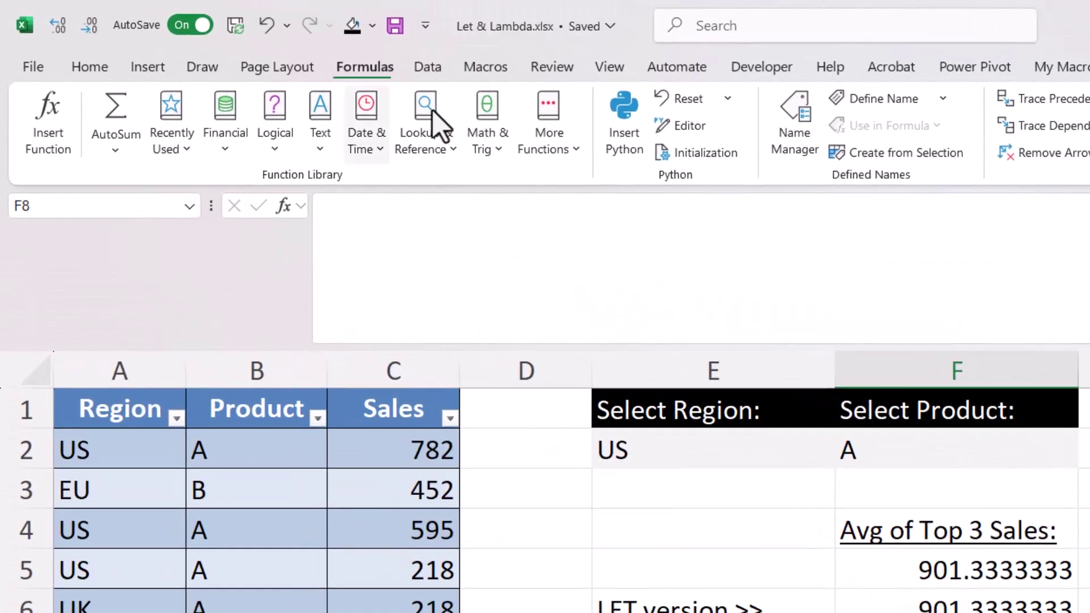
Create the name AvgTop3 in Name Manager, with Refers to set to the pasted LAMBDA formula.
left_click(786, 147)
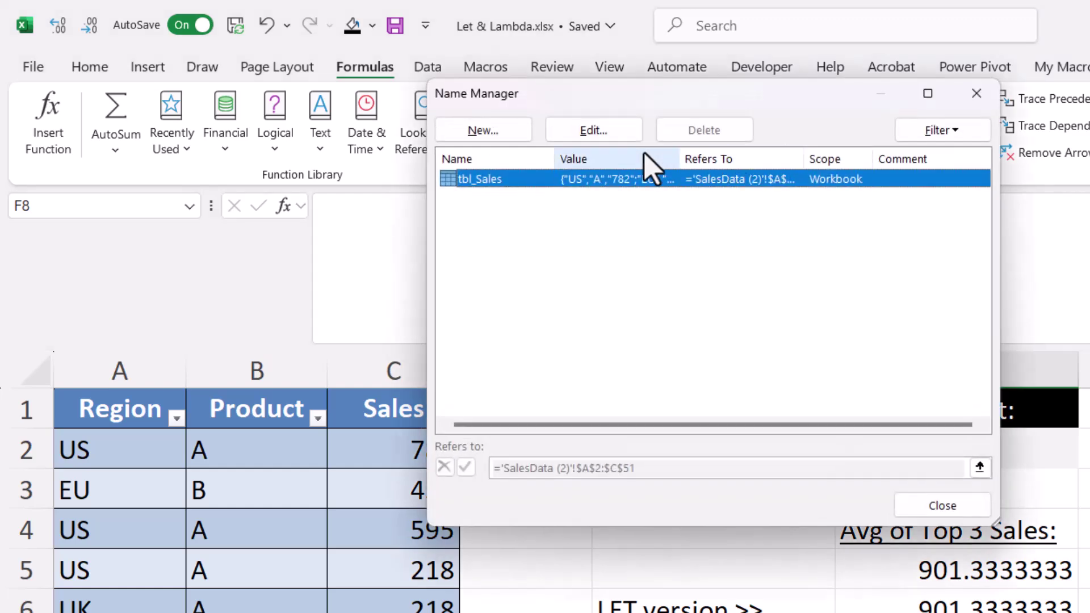
left_click(500, 128)
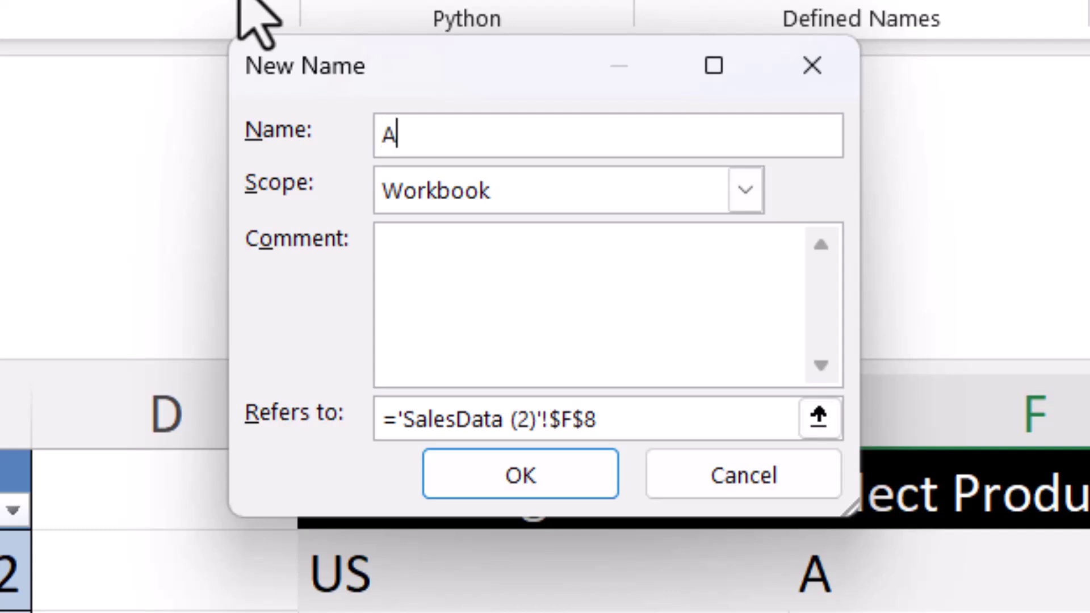
type("AvgTop3")
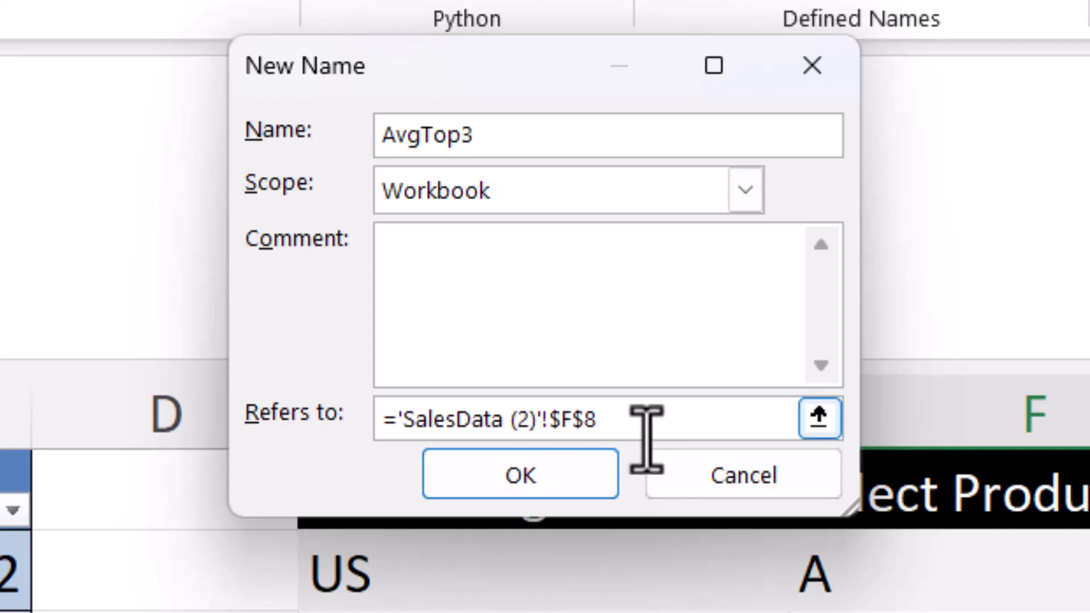
left_click_drag(642, 430, 349, 420)
key("ctrl+v")
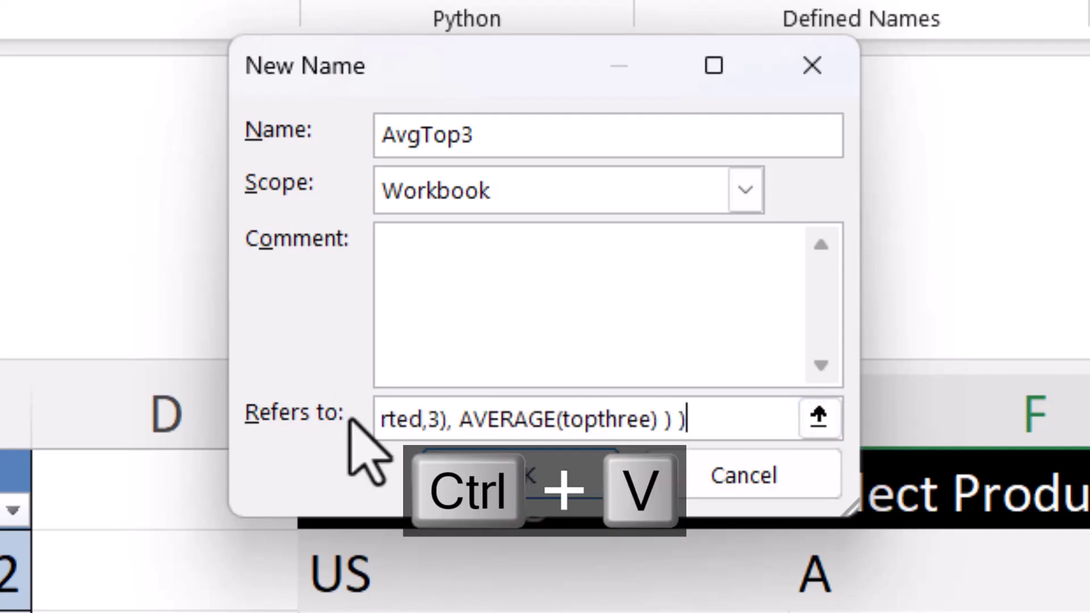
left_click(488, 471)
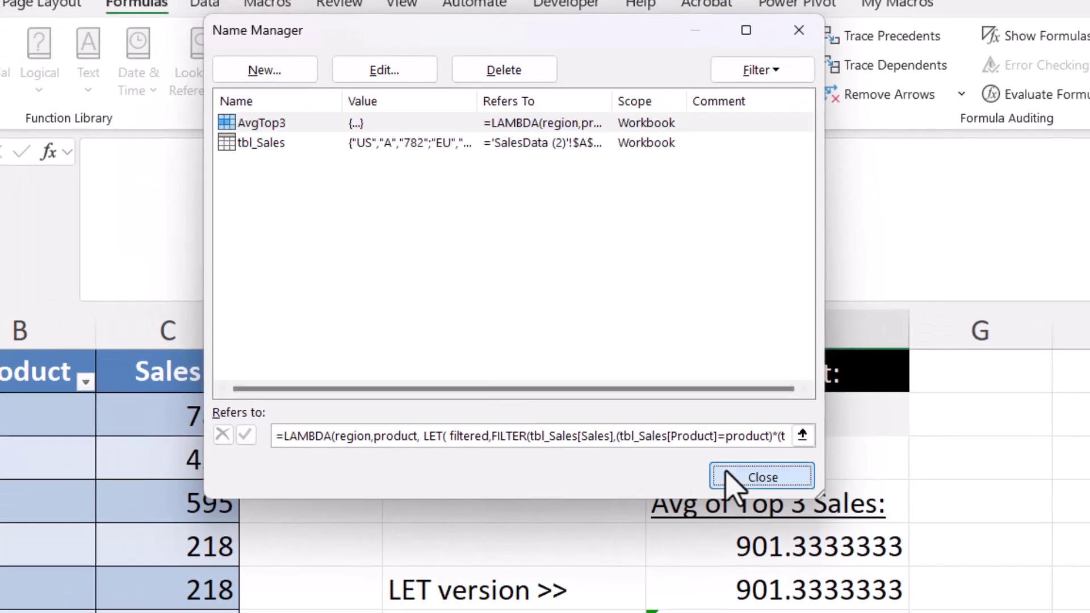
Enter =AvgTop3(E2,F2) in F7.
left_click(733, 480)
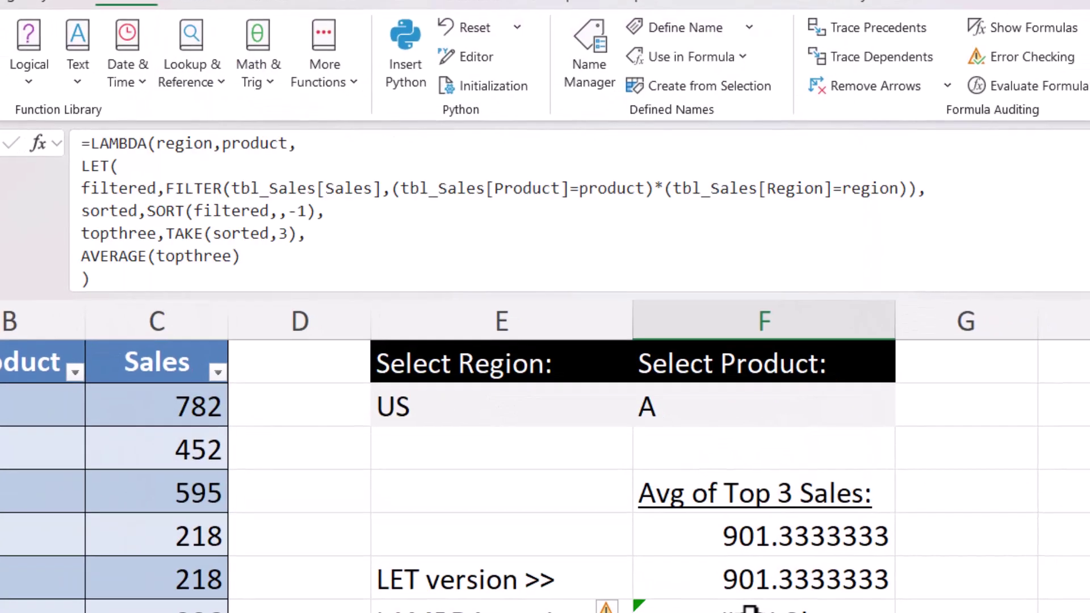
type("=avg")
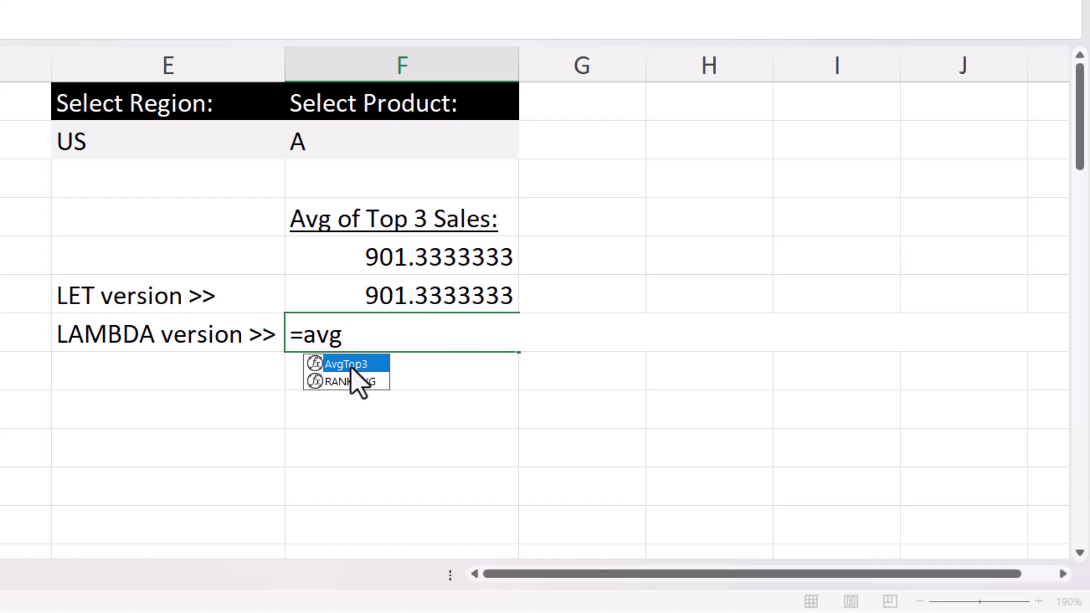
double_click(351, 364)
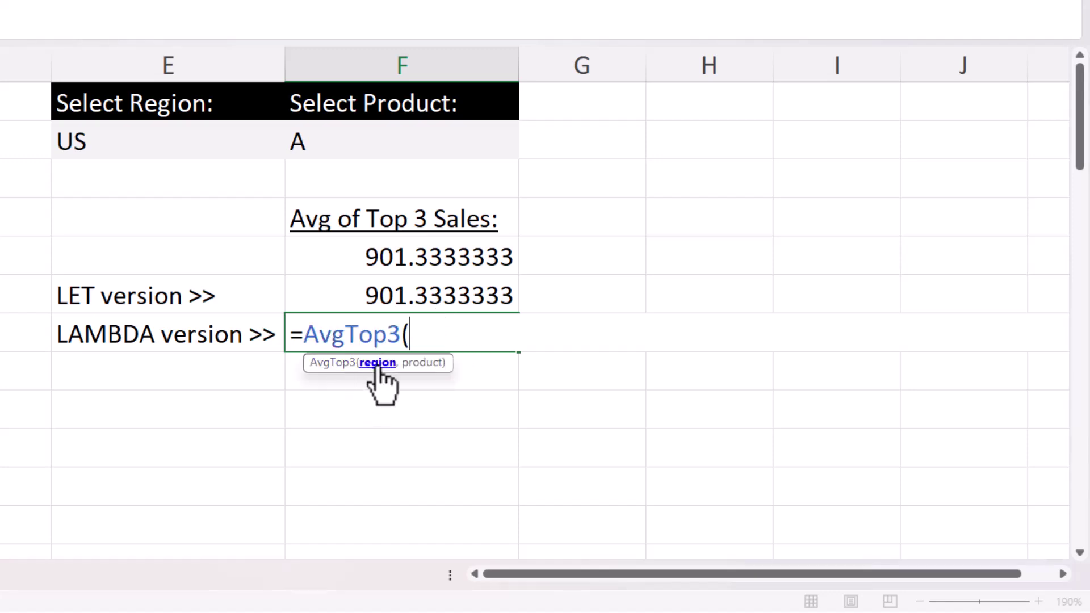
left_click(117, 141)
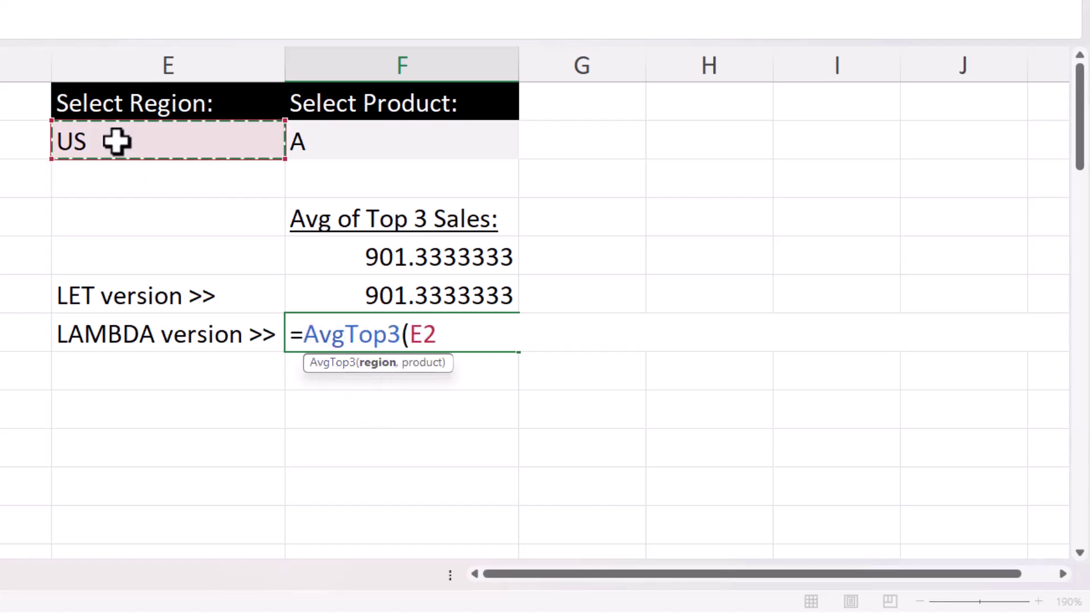
type(",")
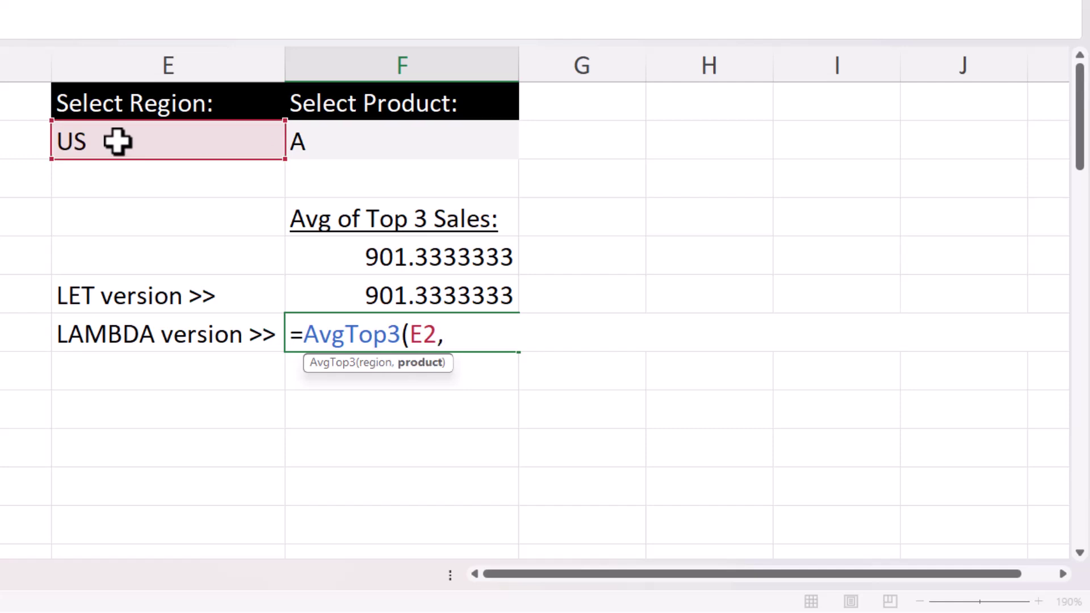
left_click(377, 136)
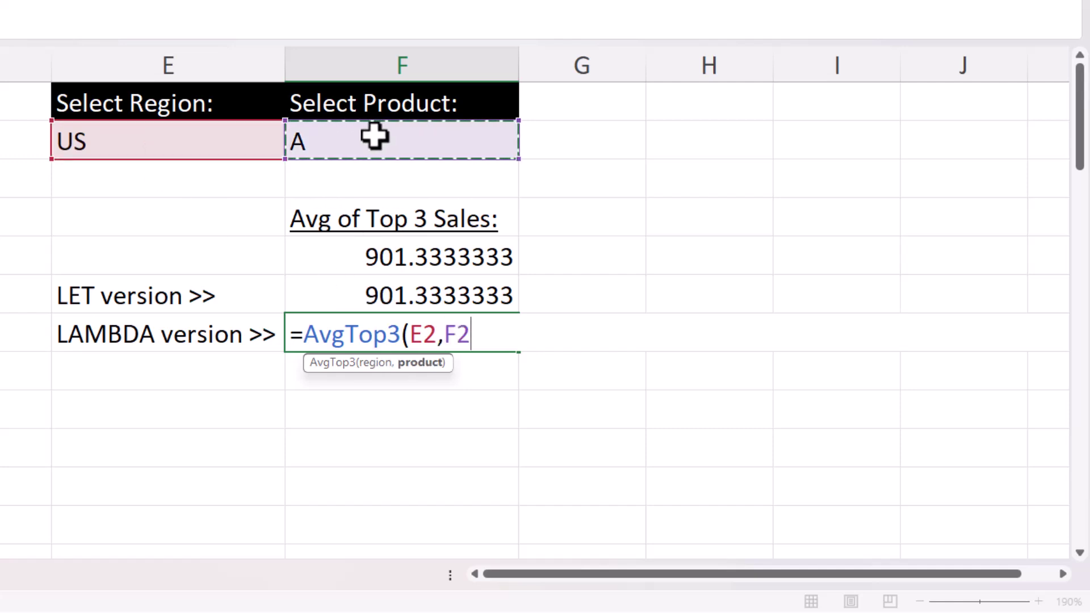
type(")")
key("Return")
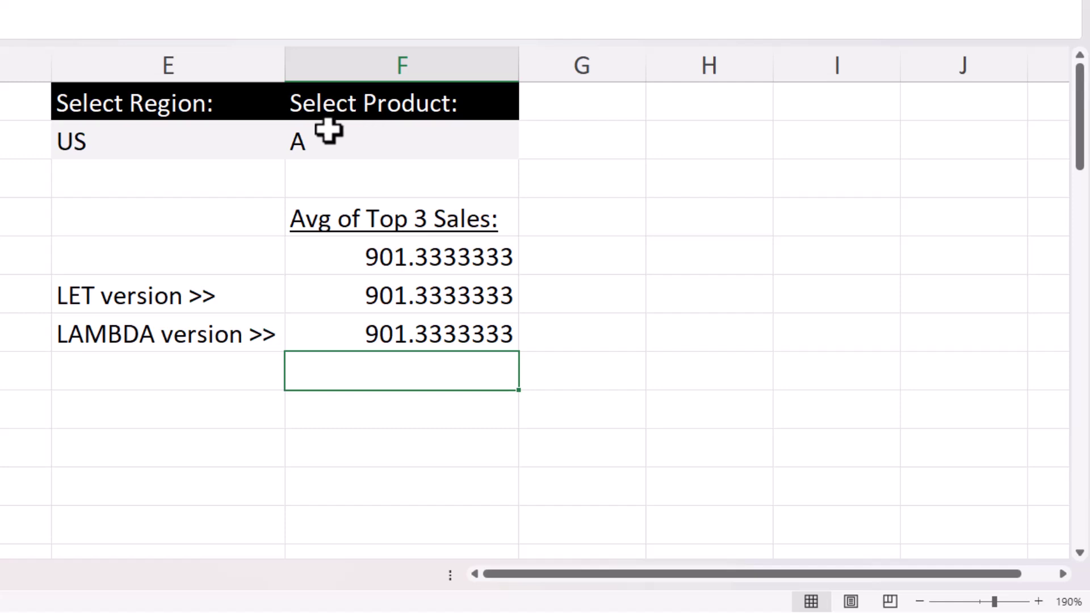
Choose region UK in E2 and product B in F2 from their dropdowns.
left_click(182, 141)
left_click(293, 149)
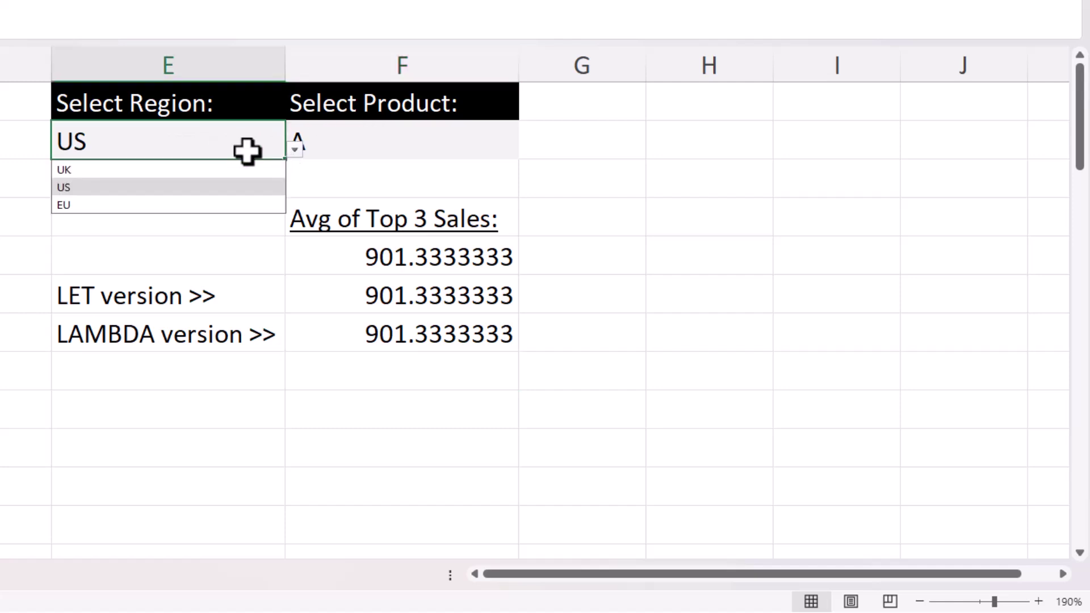
left_click(120, 171)
left_click(490, 146)
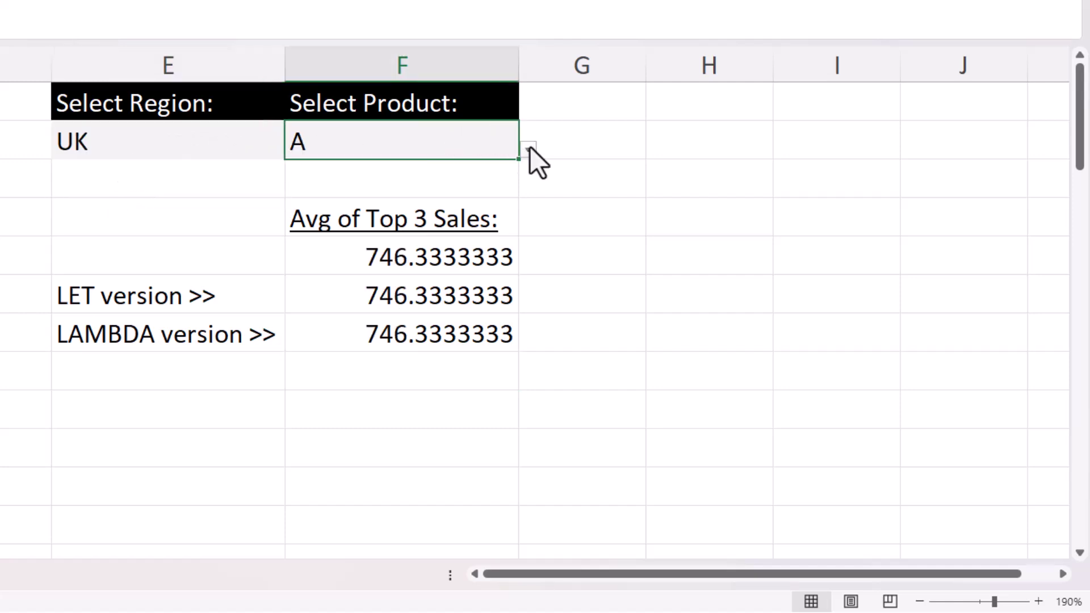
left_click(528, 148)
left_click(345, 182)
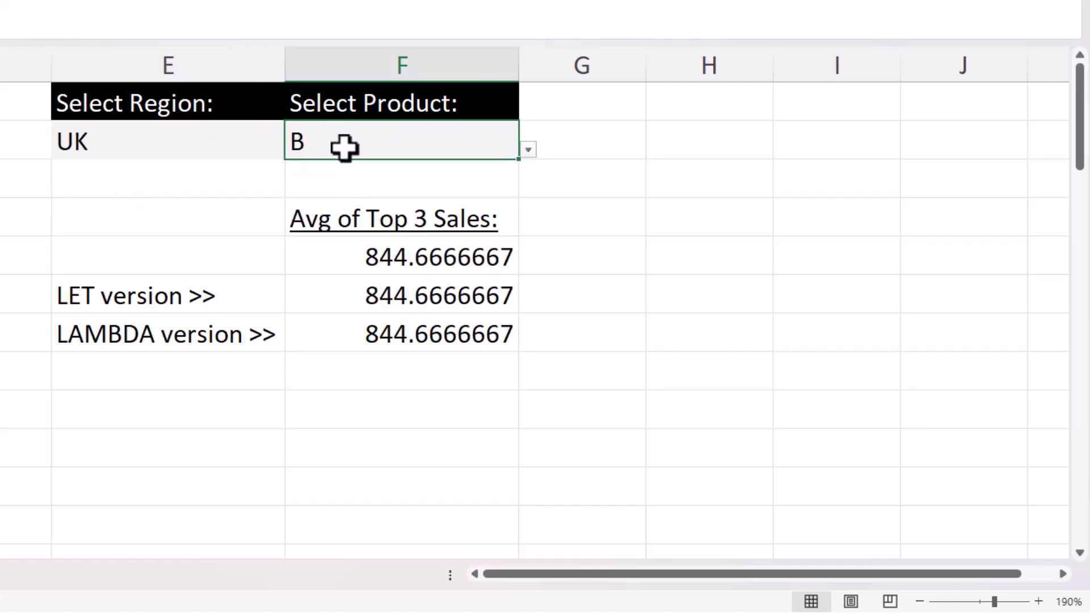